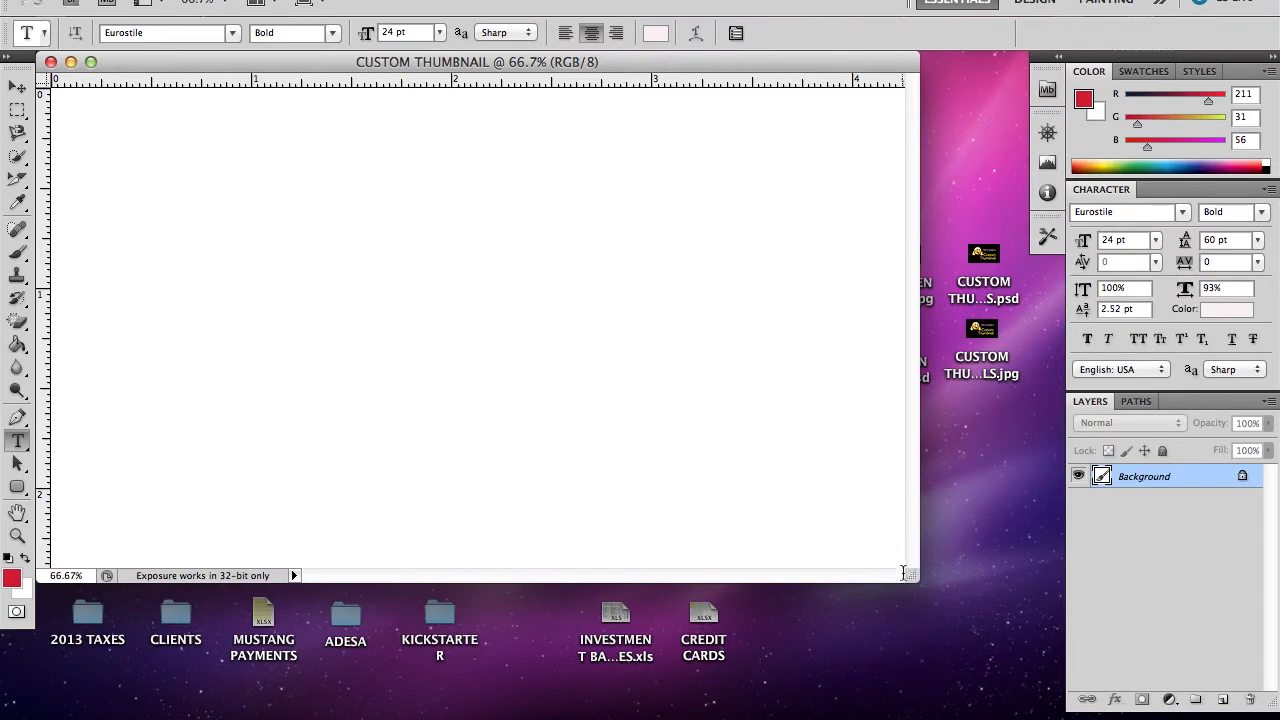
Enlarge the document window and add a gradient fill layer over the blank canvas using a black-to-white gradient preset
{"action": "left_click_drag", "start_coordinate": [913, 573], "coordinate": [1020, 653]}
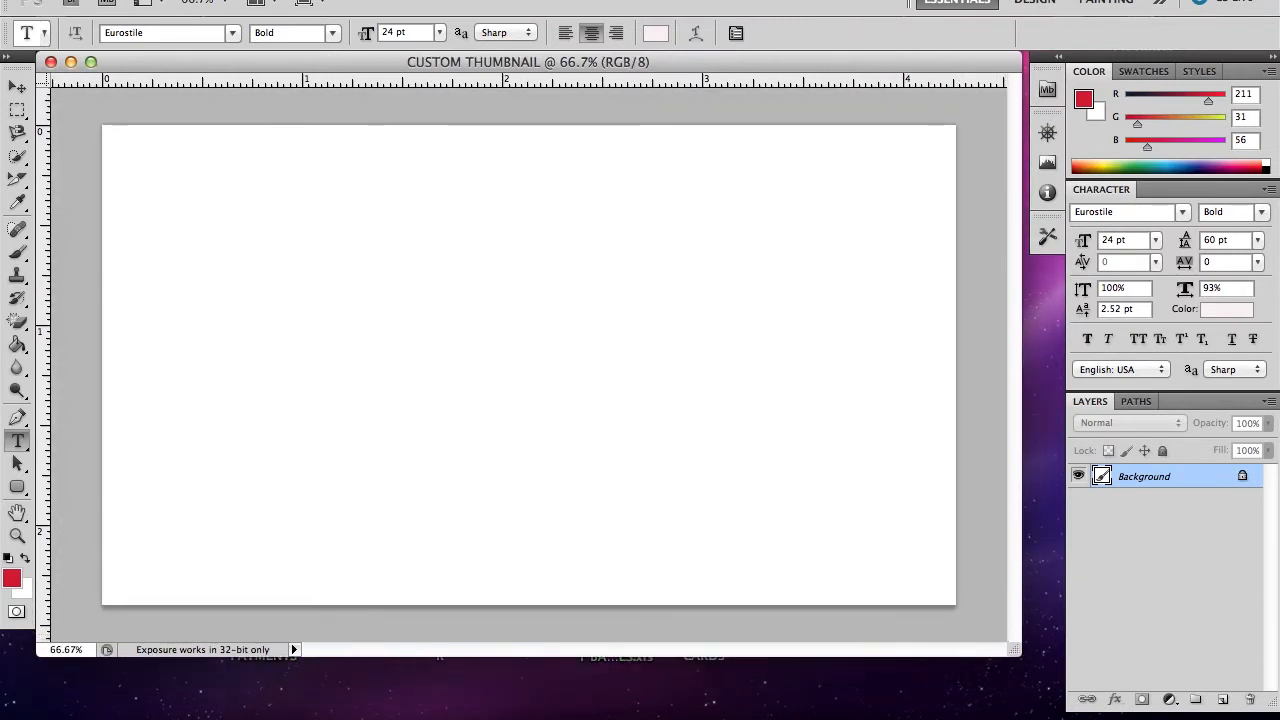
{"action": "left_click", "coordinate": [312, 2]}
{"action": "mouse_move", "coordinate": [370, 150]}
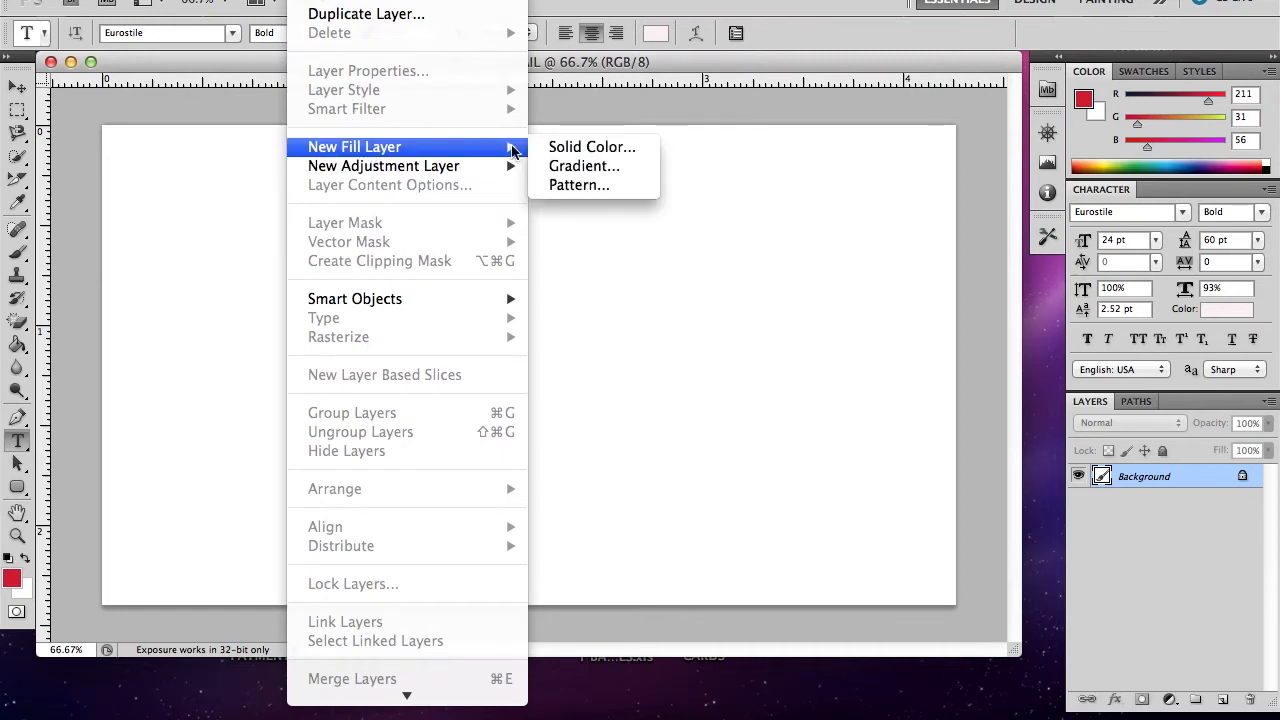
{"action": "left_click", "coordinate": [565, 175]}
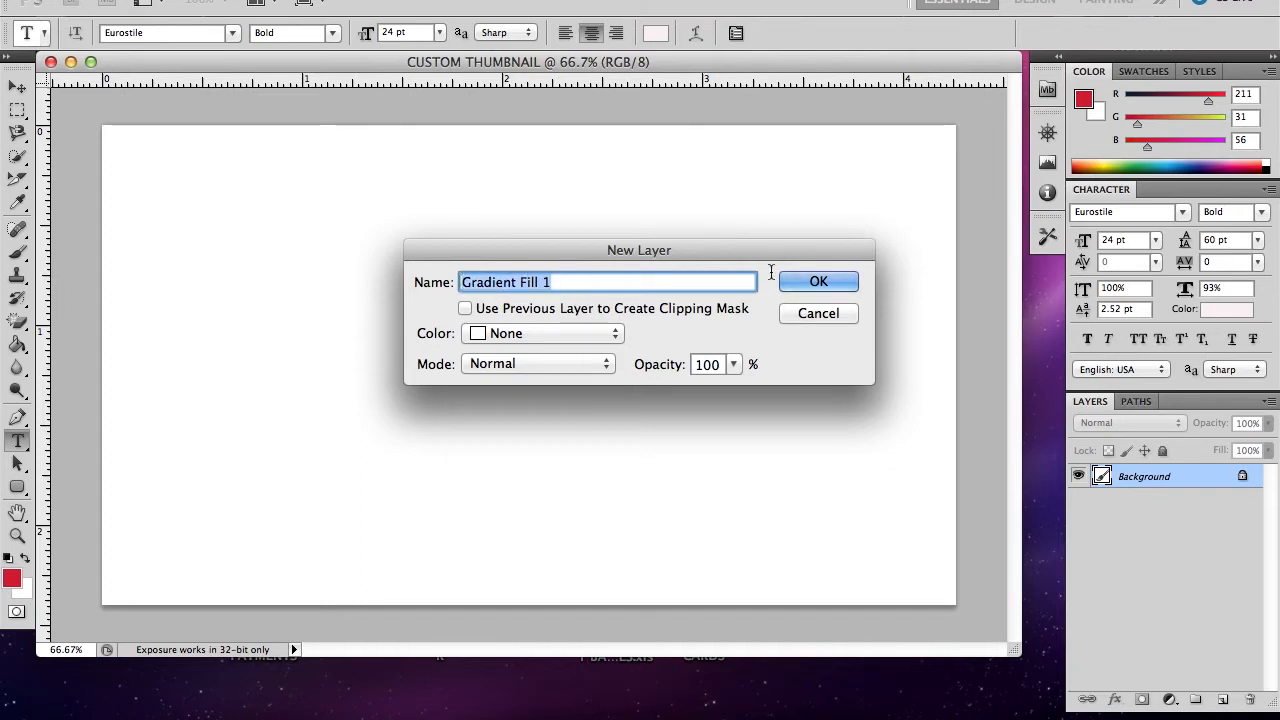
{"action": "left_click", "coordinate": [809, 282]}
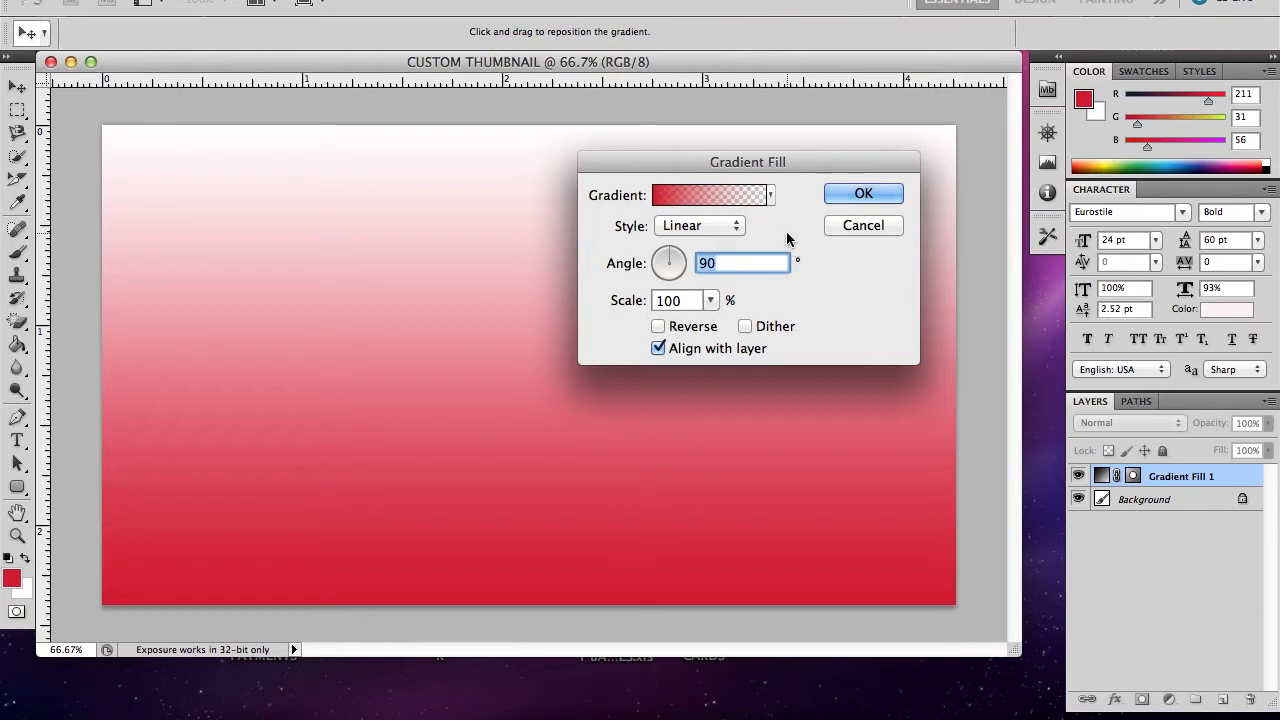
{"action": "left_click", "coordinate": [770, 196]}
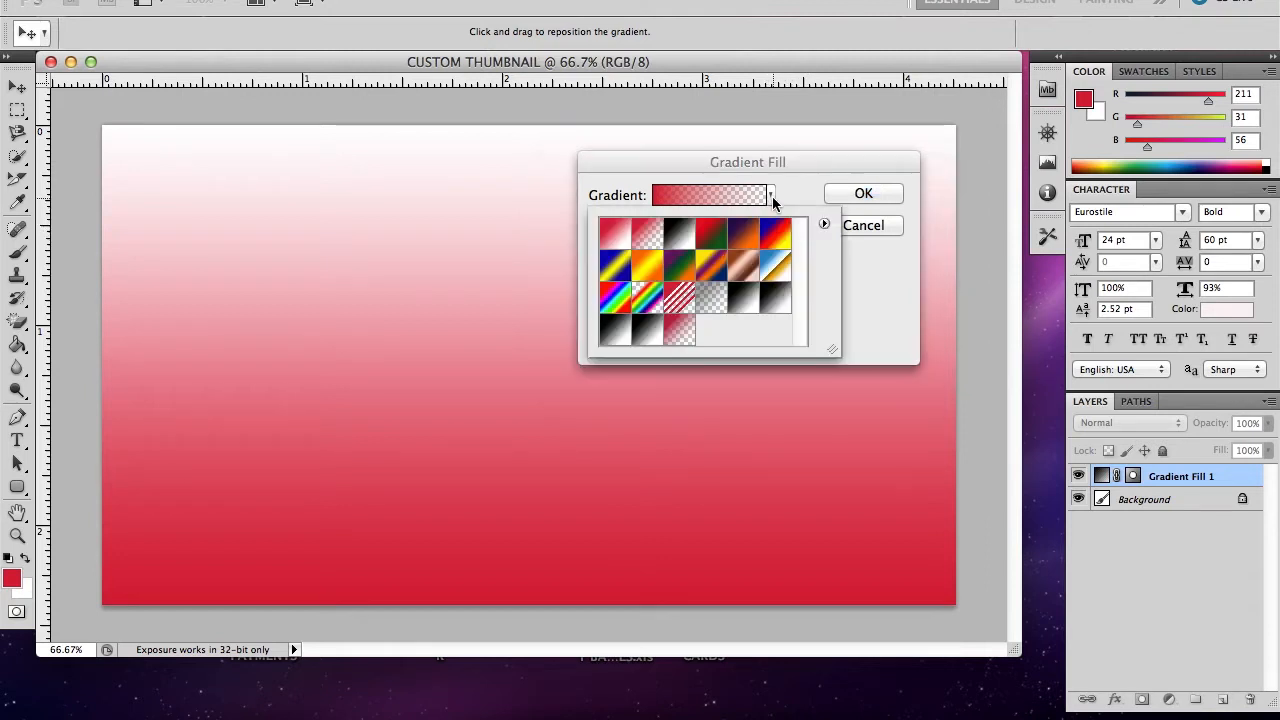
{"action": "left_click", "coordinate": [743, 301]}
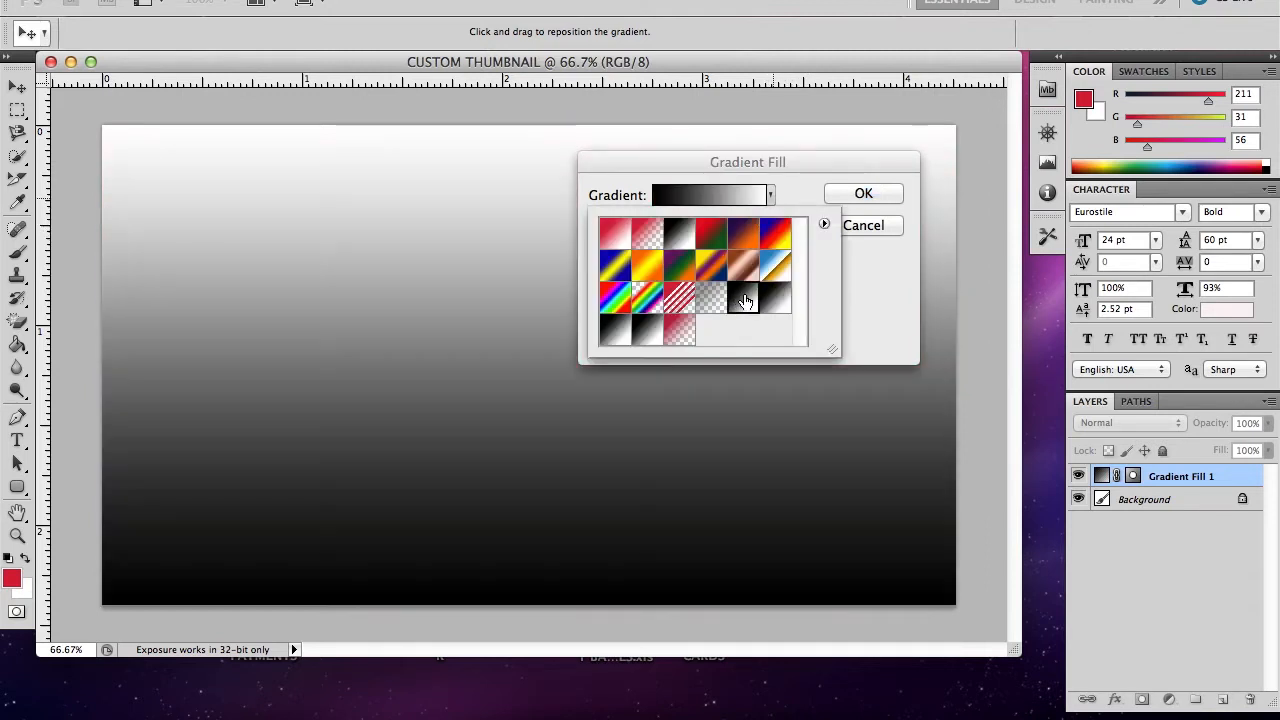
{"action": "left_click", "coordinate": [857, 200]}
{"action": "left_click", "coordinate": [857, 195]}
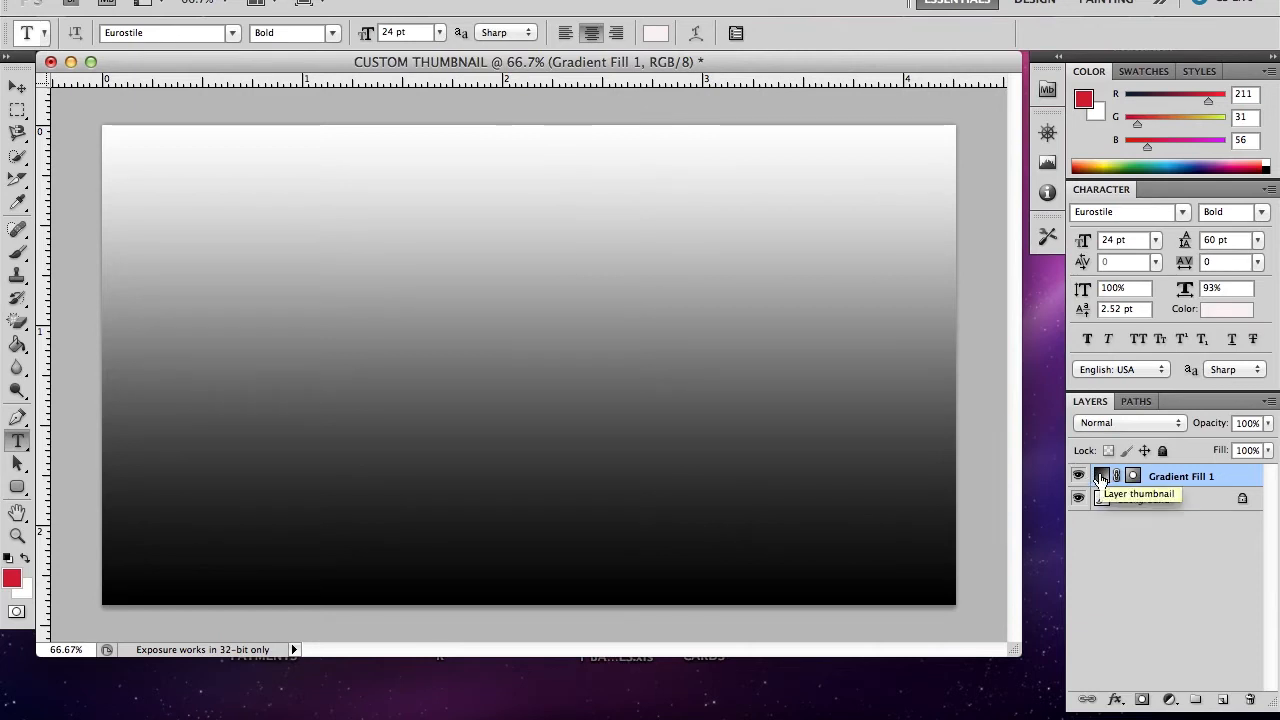
Place the "meguiar's PNG" logo file from the Desktop into the thumbnail document
{"action": "left_click", "coordinate": [160, 0]}
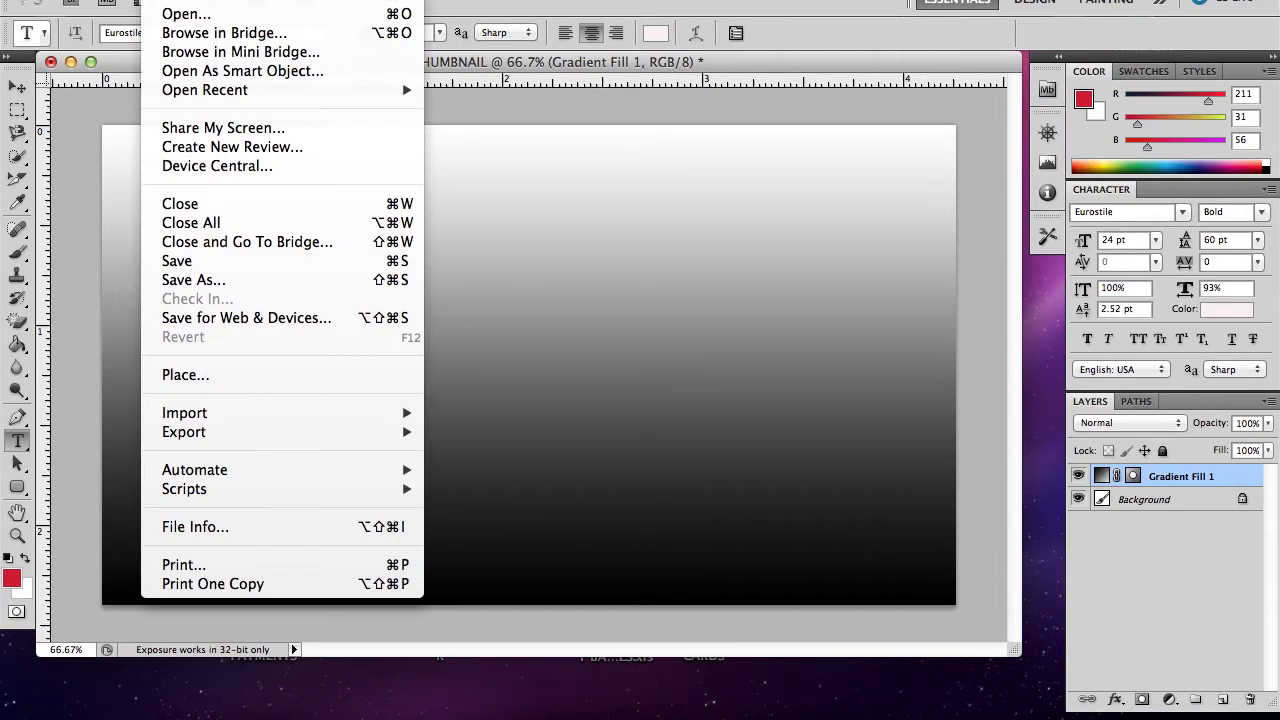
{"action": "left_click", "coordinate": [186, 375]}
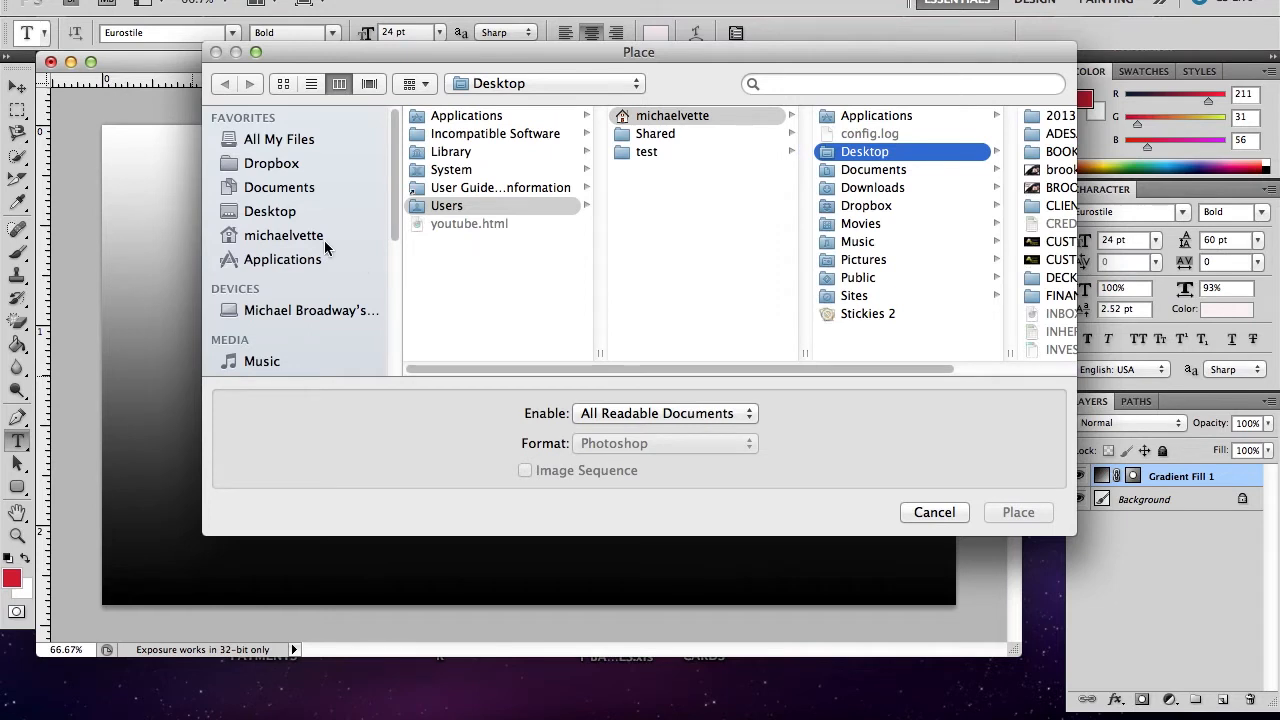
{"action": "left_click", "coordinate": [286, 214]}
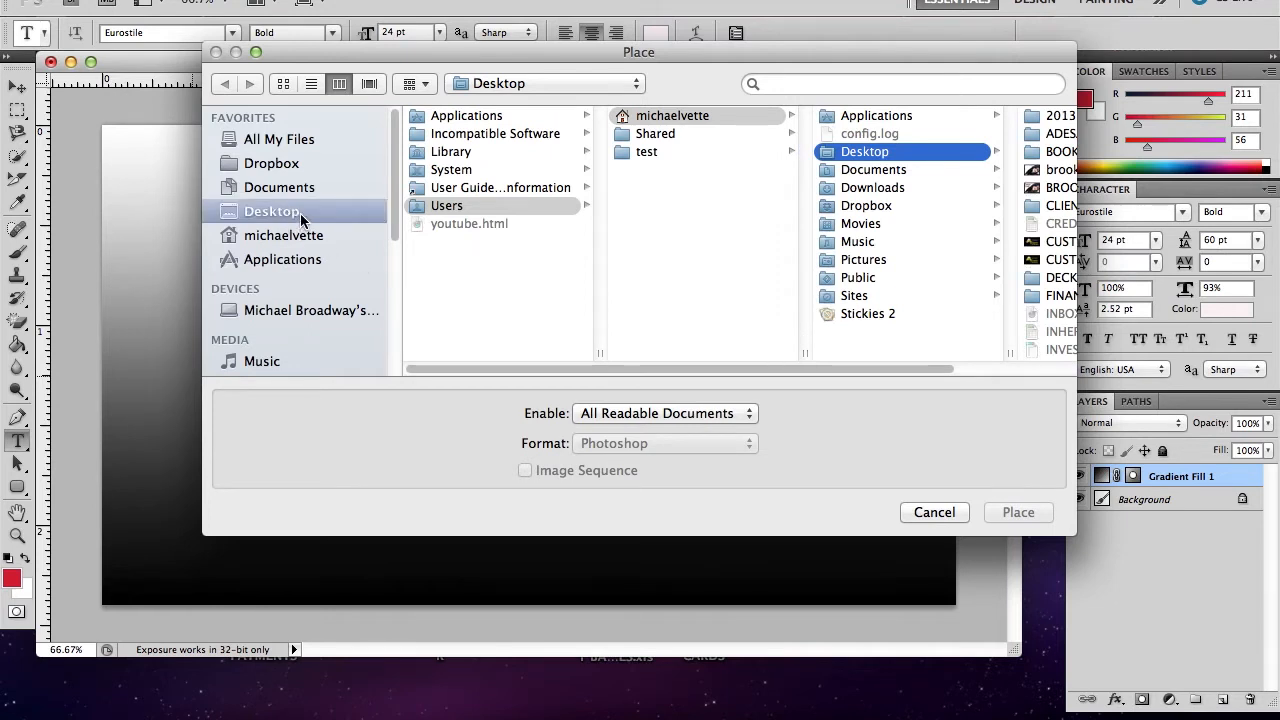
{"action": "left_click_drag", "start_coordinate": [549, 369], "coordinate": [860, 356]}
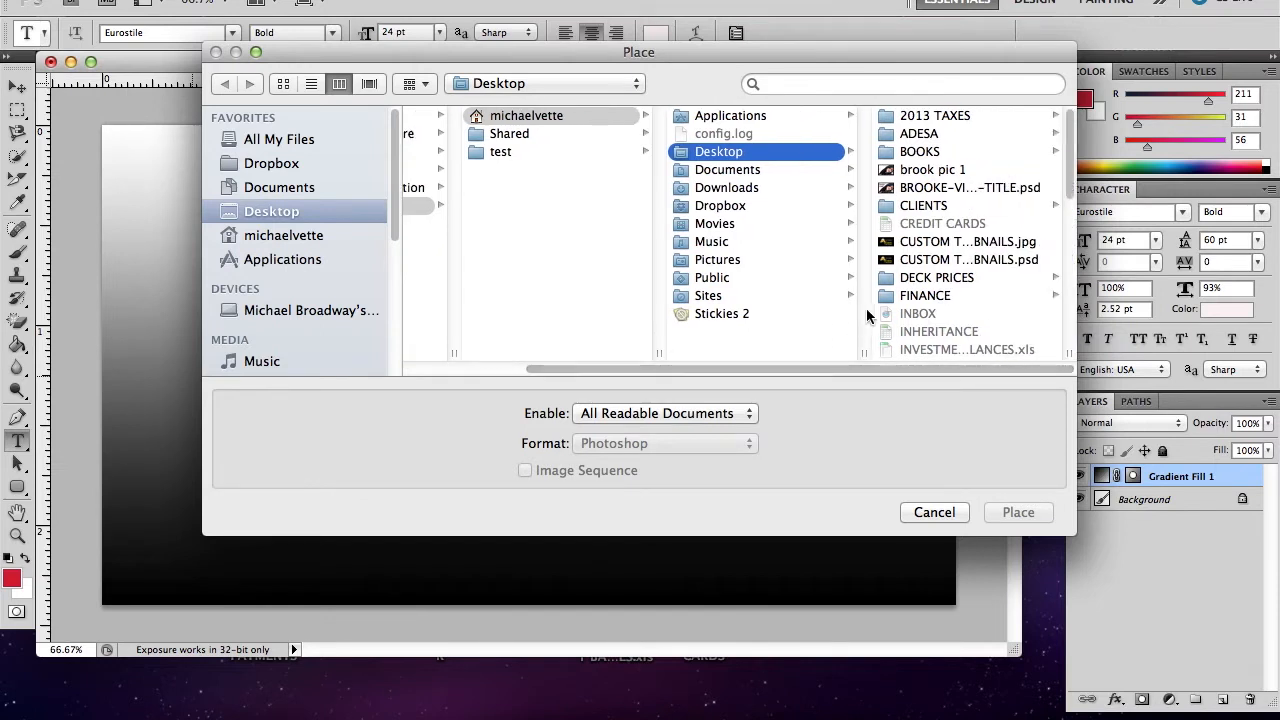
{"action": "scroll", "coordinate": [915, 291], "scroll_direction": "down", "scroll_amount": 5}
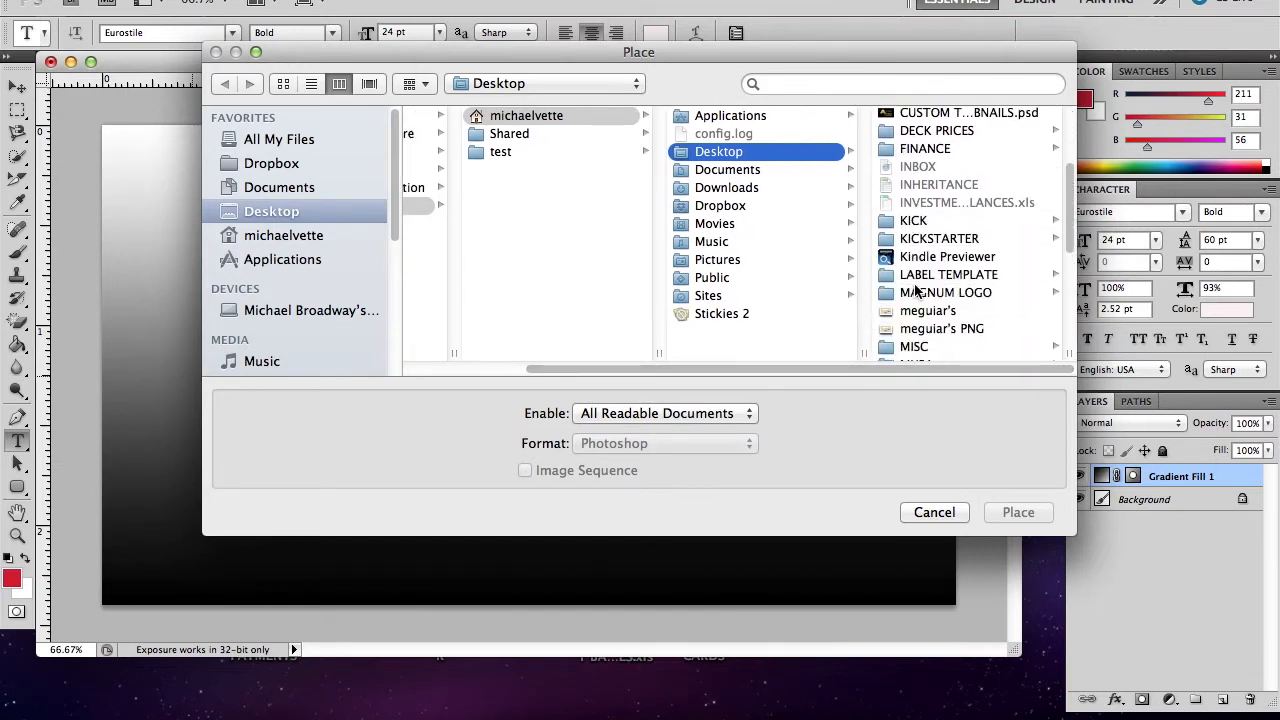
{"action": "scroll", "coordinate": [915, 291], "scroll_direction": "down", "scroll_amount": 1}
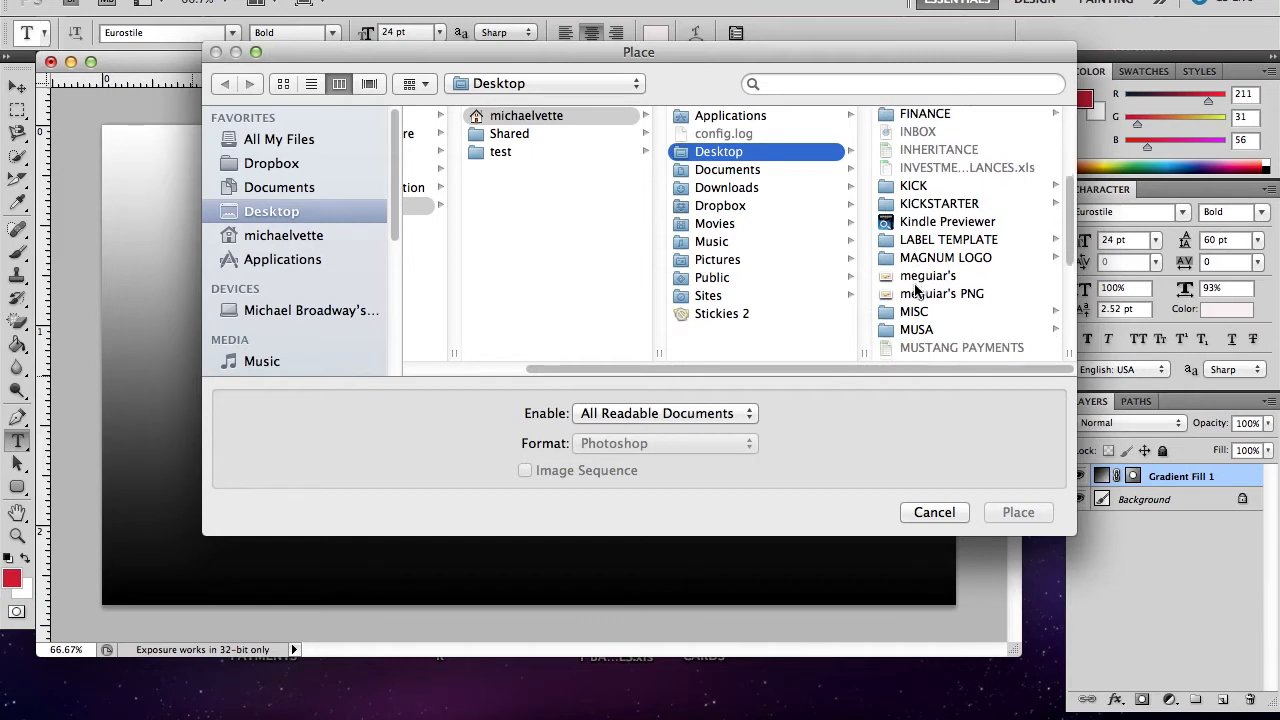
{"action": "left_click", "coordinate": [917, 289]}
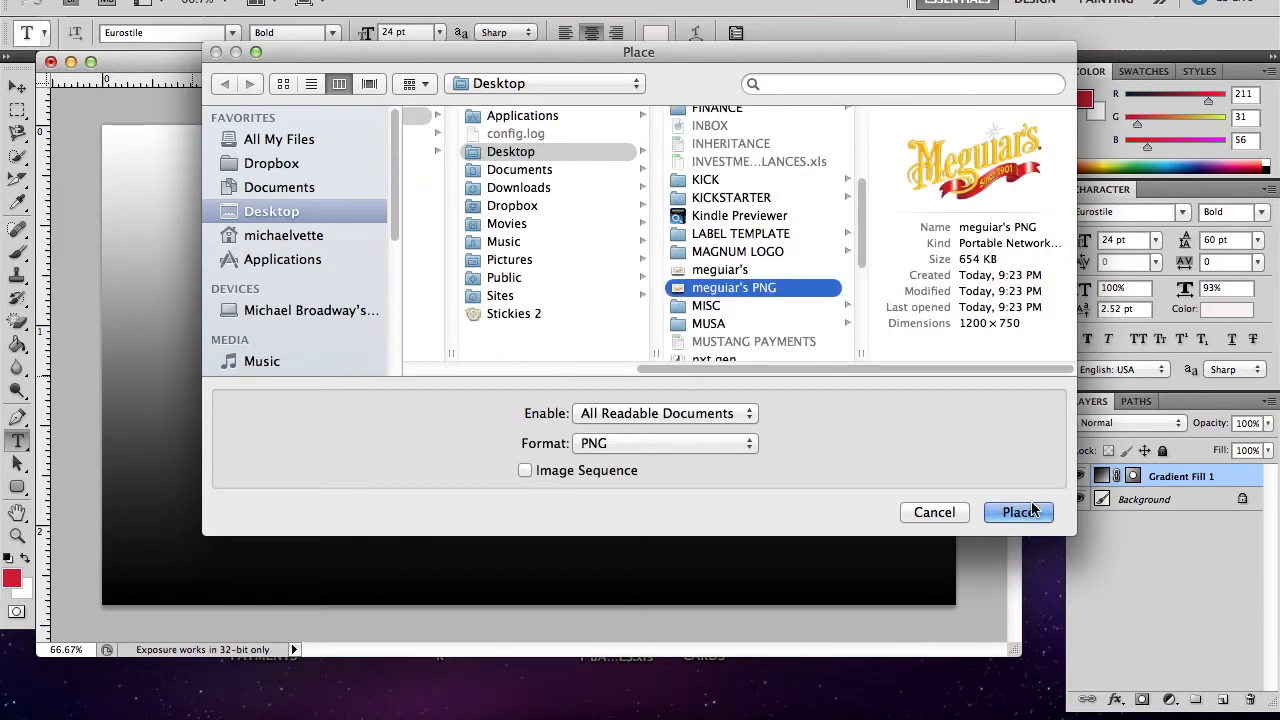
{"action": "left_click", "coordinate": [1031, 511]}
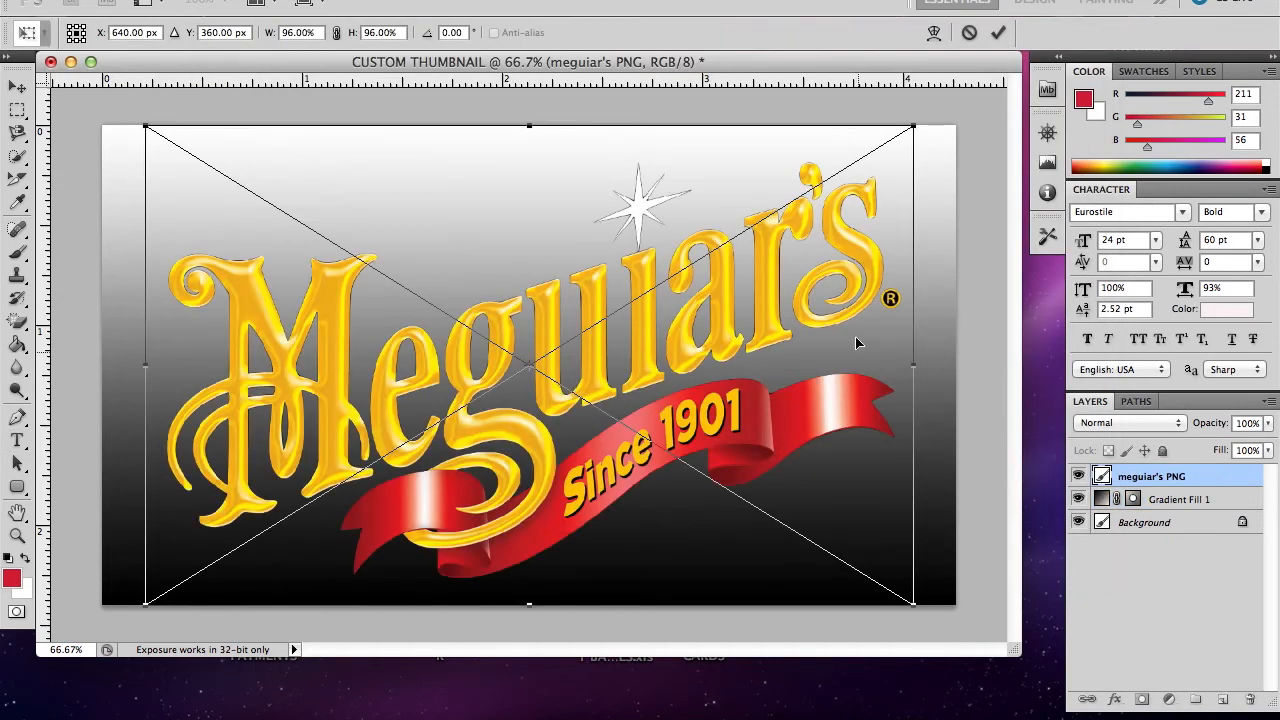
Scale the Meguiar's logo proportionally to about 40%, move it right of the canvas centre and commit the placement
{"action": "left_click_drag", "start_coordinate": [911, 128], "coordinate": [461, 410]}
{"action": "left_click_drag", "start_coordinate": [427, 455], "coordinate": [754, 282]}
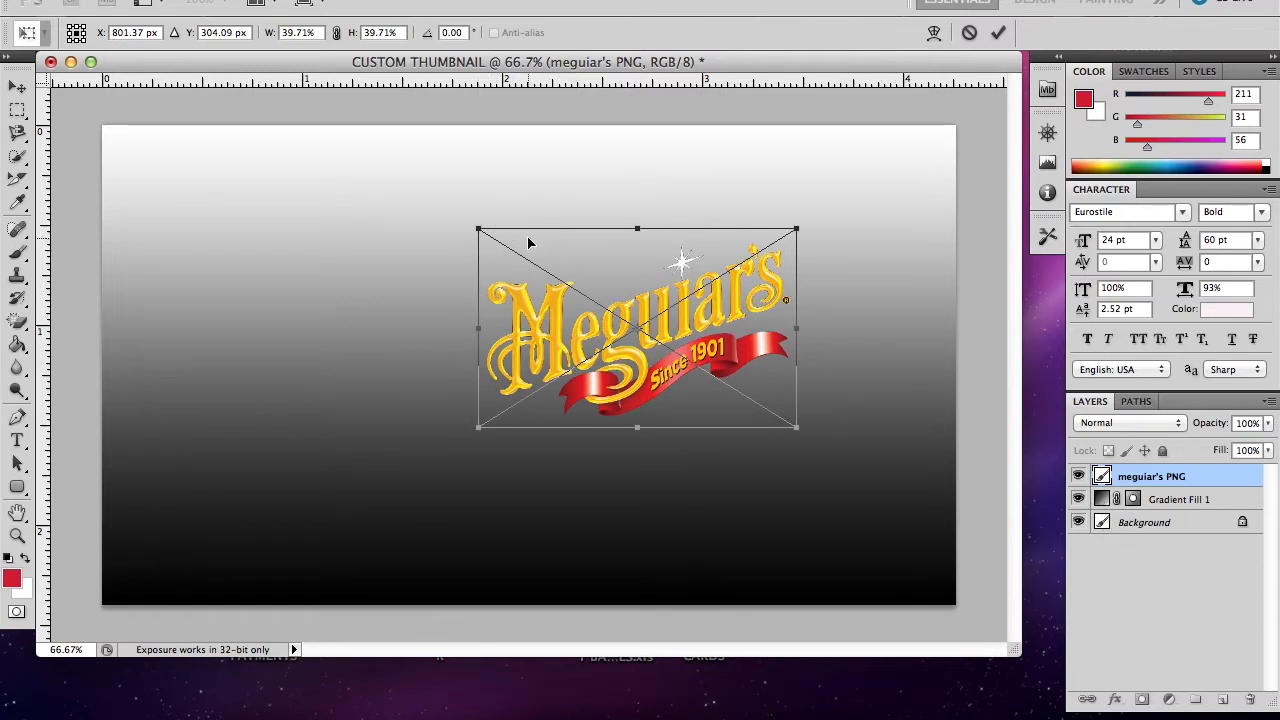
{"action": "key", "text": "v"}
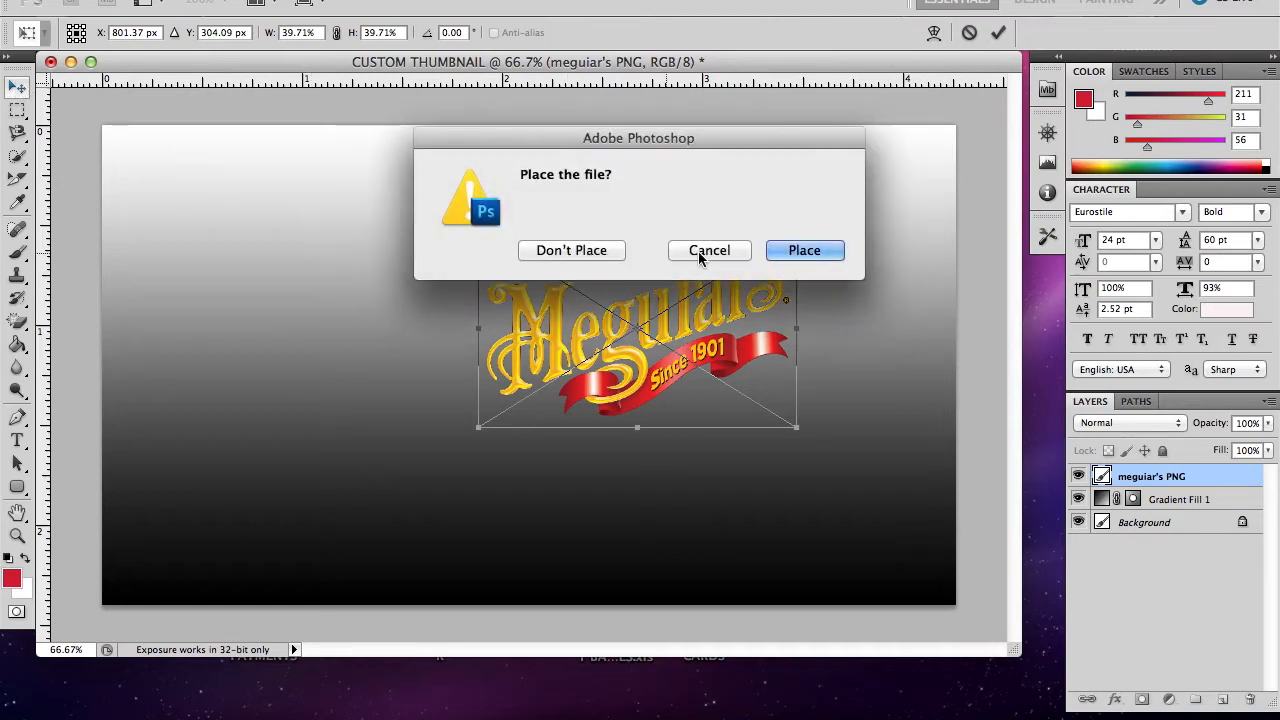
{"action": "left_click", "coordinate": [805, 250]}
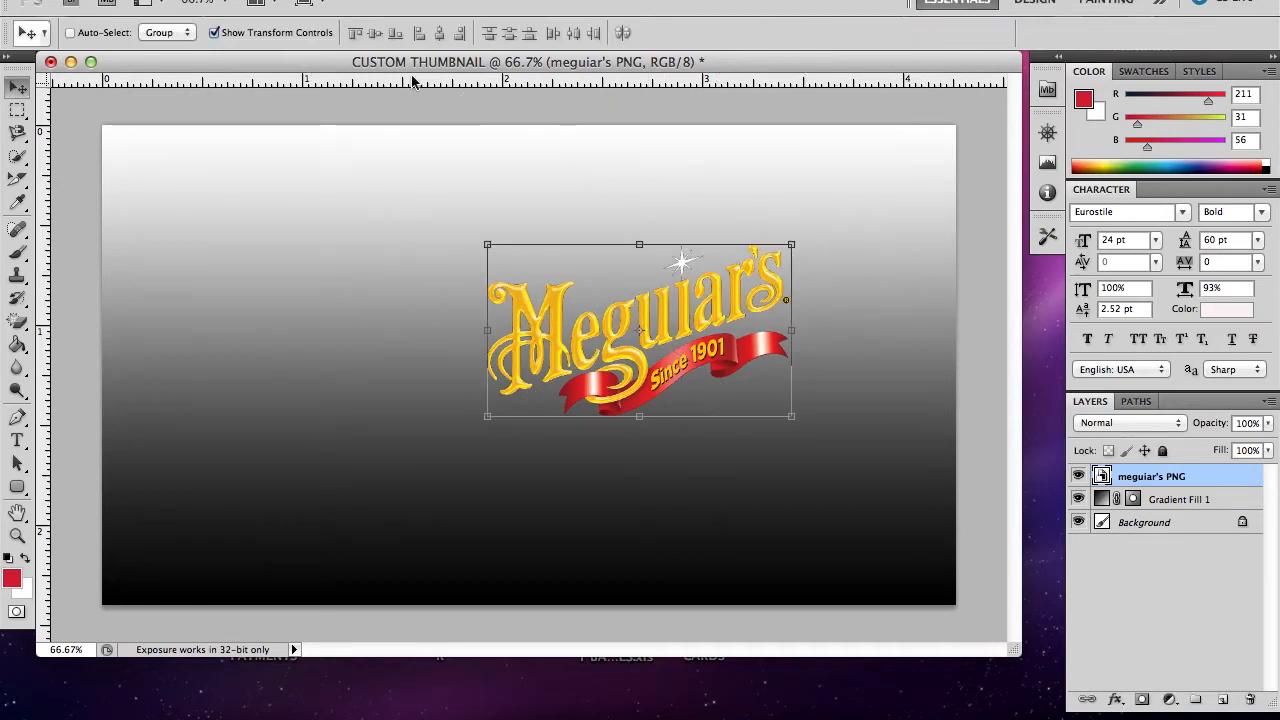
Place the "nxt gen" bottle image from the Desktop into the document
{"action": "left_click", "coordinate": [158, 2]}
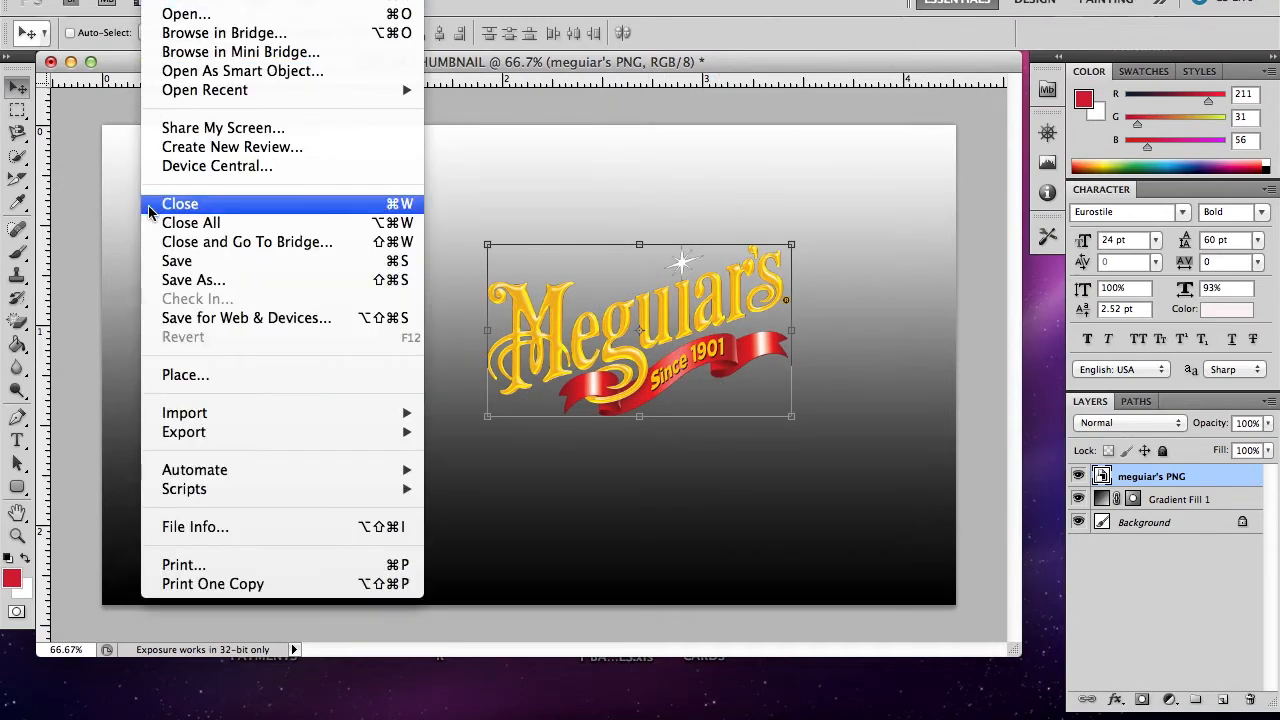
{"action": "left_click", "coordinate": [168, 376]}
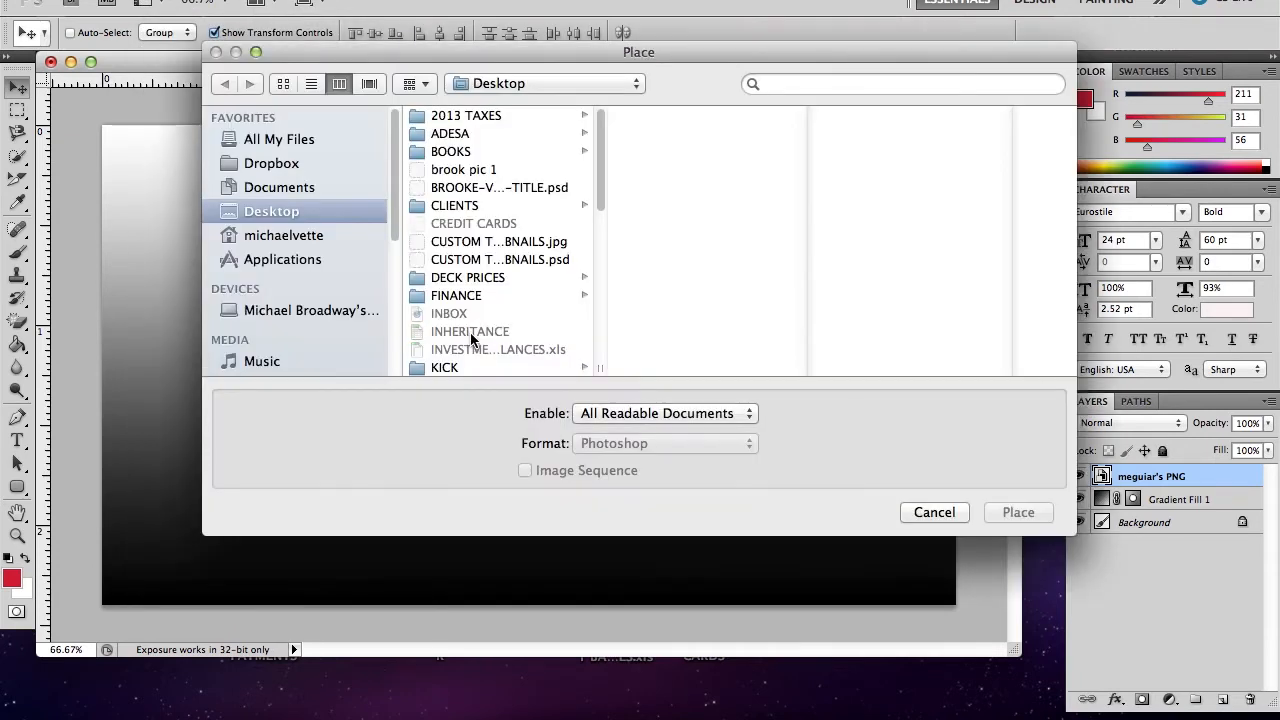
{"action": "scroll", "coordinate": [506, 316], "scroll_direction": "down", "scroll_amount": 10}
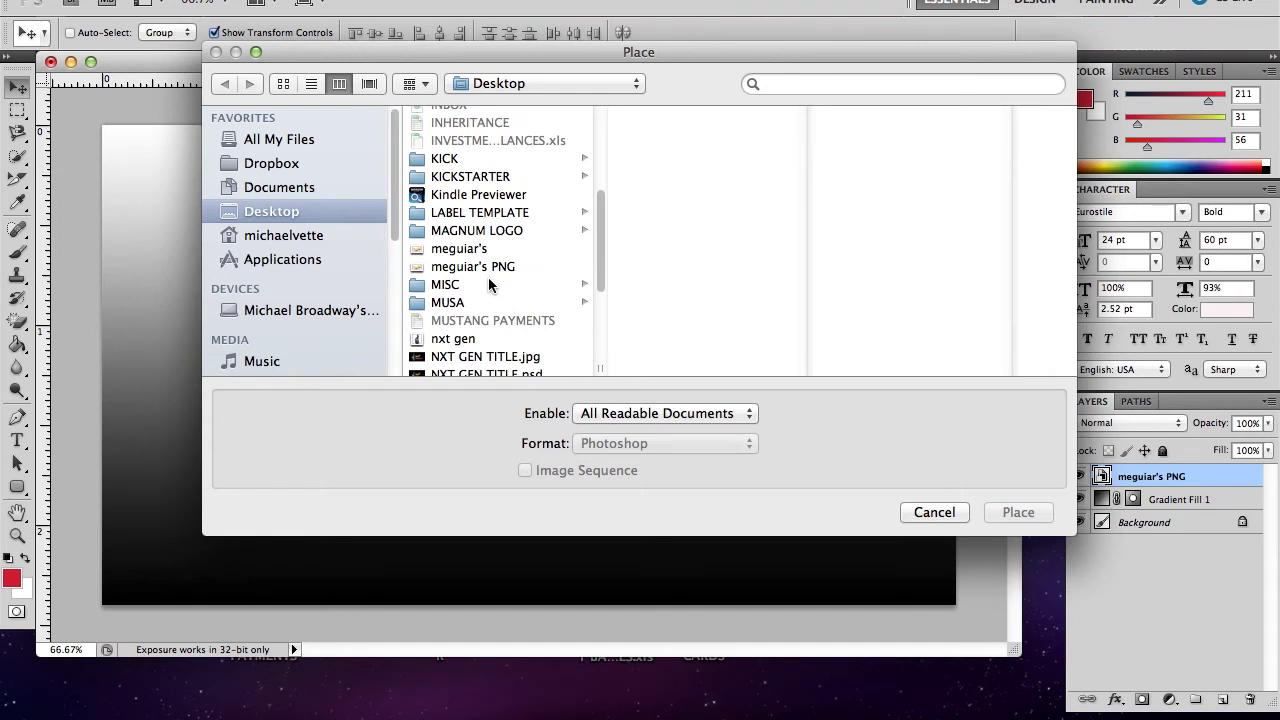
{"action": "scroll", "coordinate": [489, 285], "scroll_direction": "down", "scroll_amount": 1}
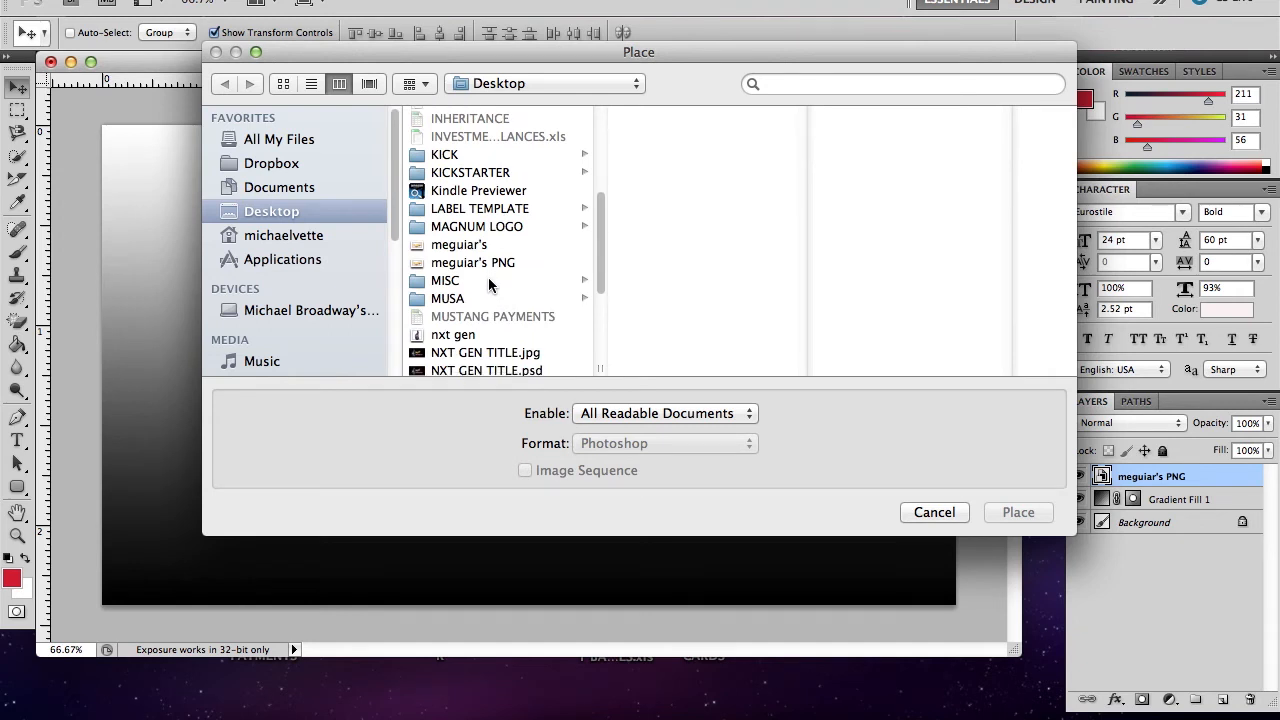
{"action": "left_click", "coordinate": [468, 336]}
{"action": "left_click", "coordinate": [1018, 512]}
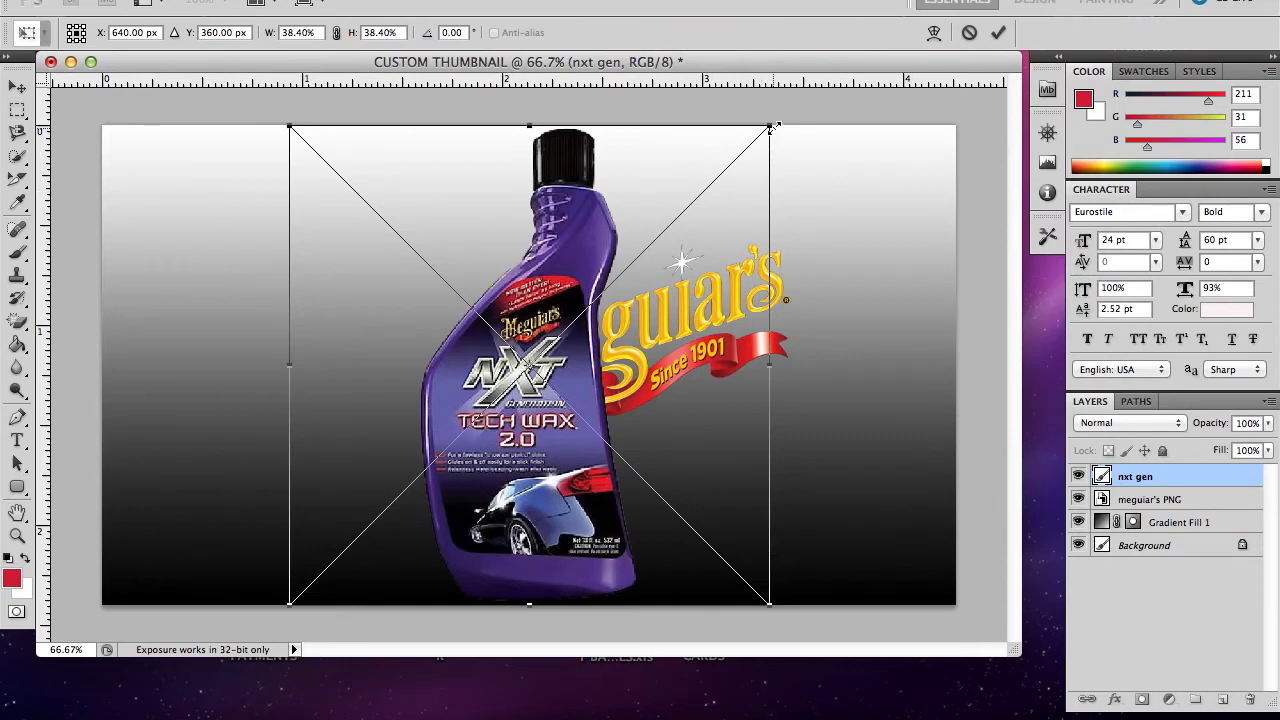
Scale the wax bottle image proportionally to about 36%, move it to the canvas's left half and commit the placement
{"action": "left_click_drag", "start_coordinate": [775, 126], "coordinate": [735, 142]}
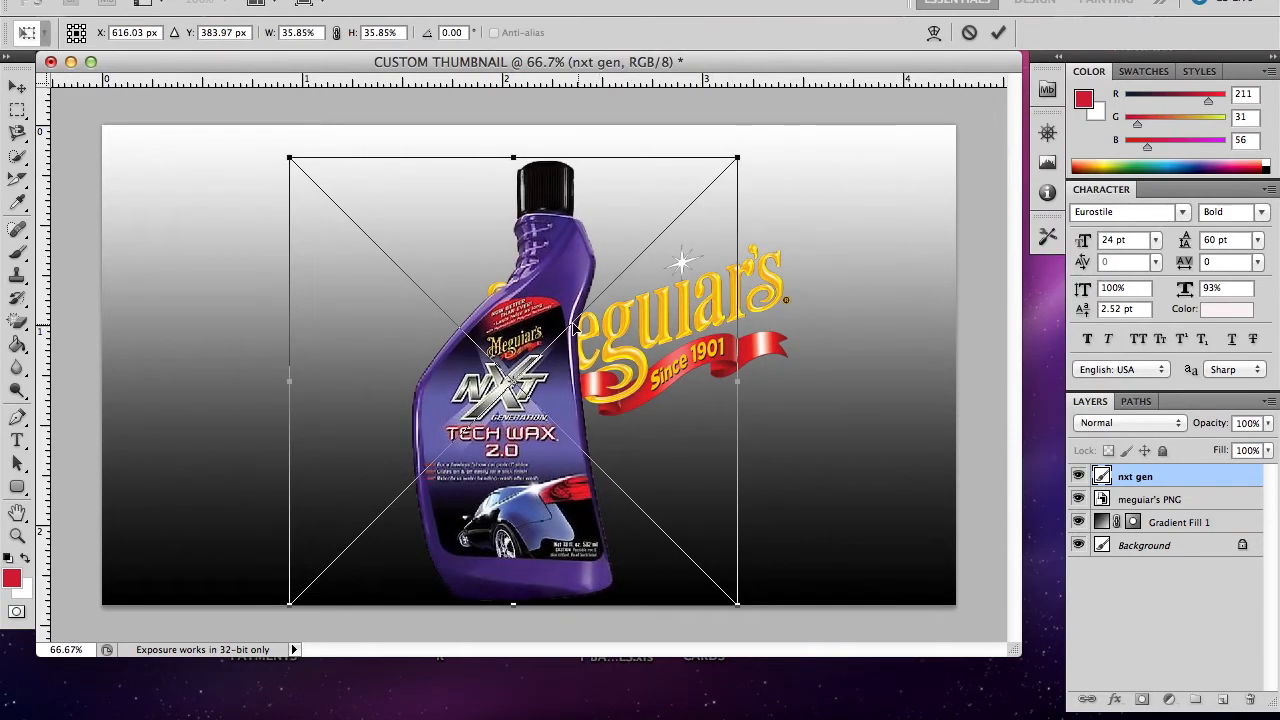
{"action": "left_click_drag", "start_coordinate": [533, 386], "coordinate": [357, 370]}
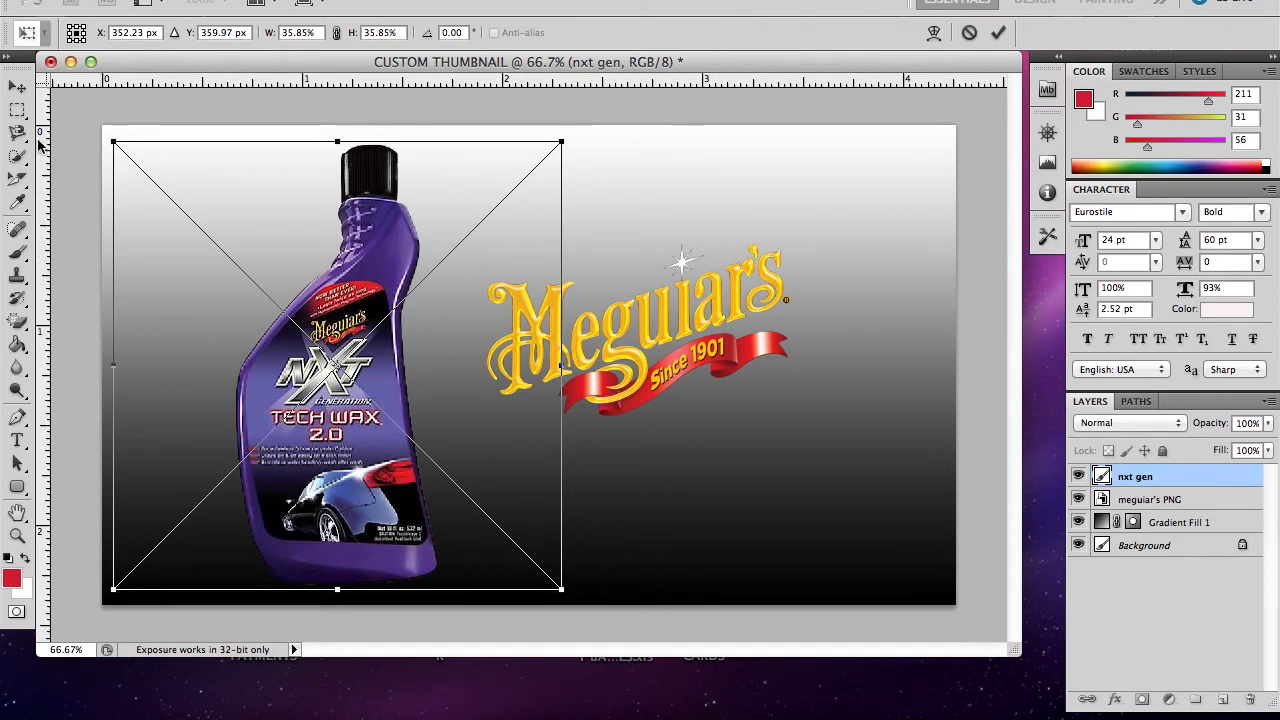
{"action": "left_click", "coordinate": [19, 88]}
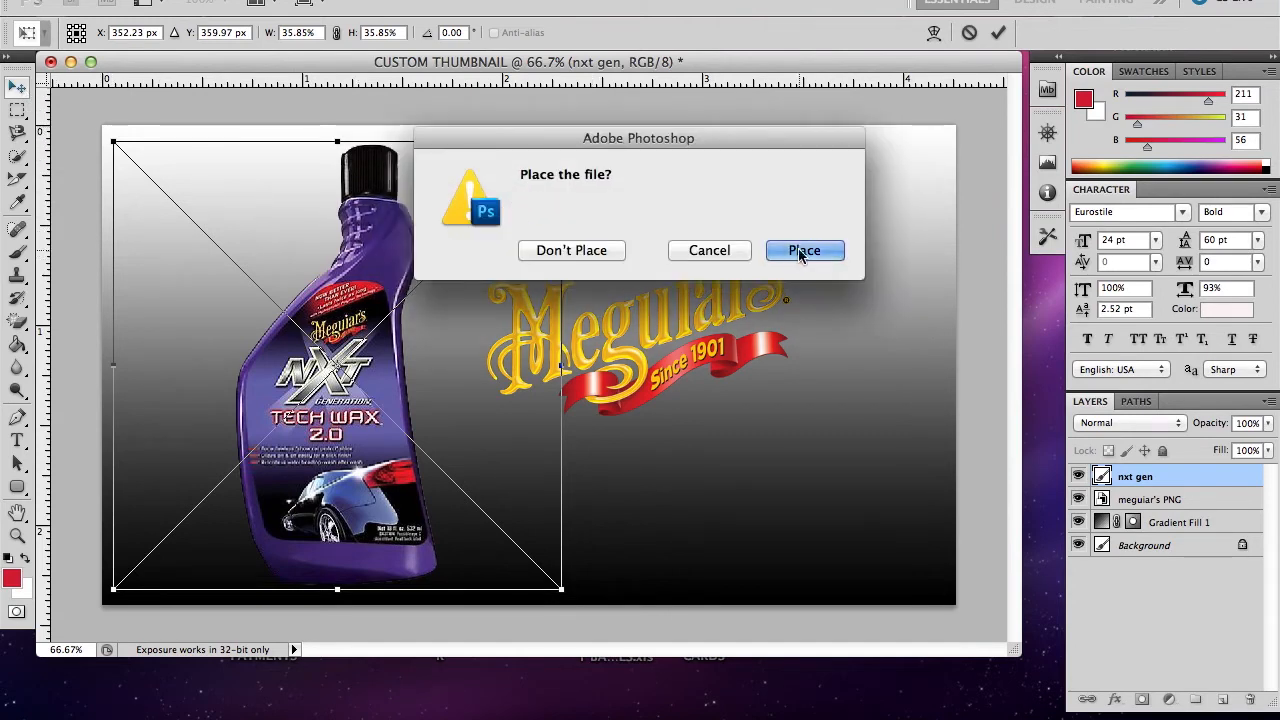
{"action": "left_click", "coordinate": [810, 250]}
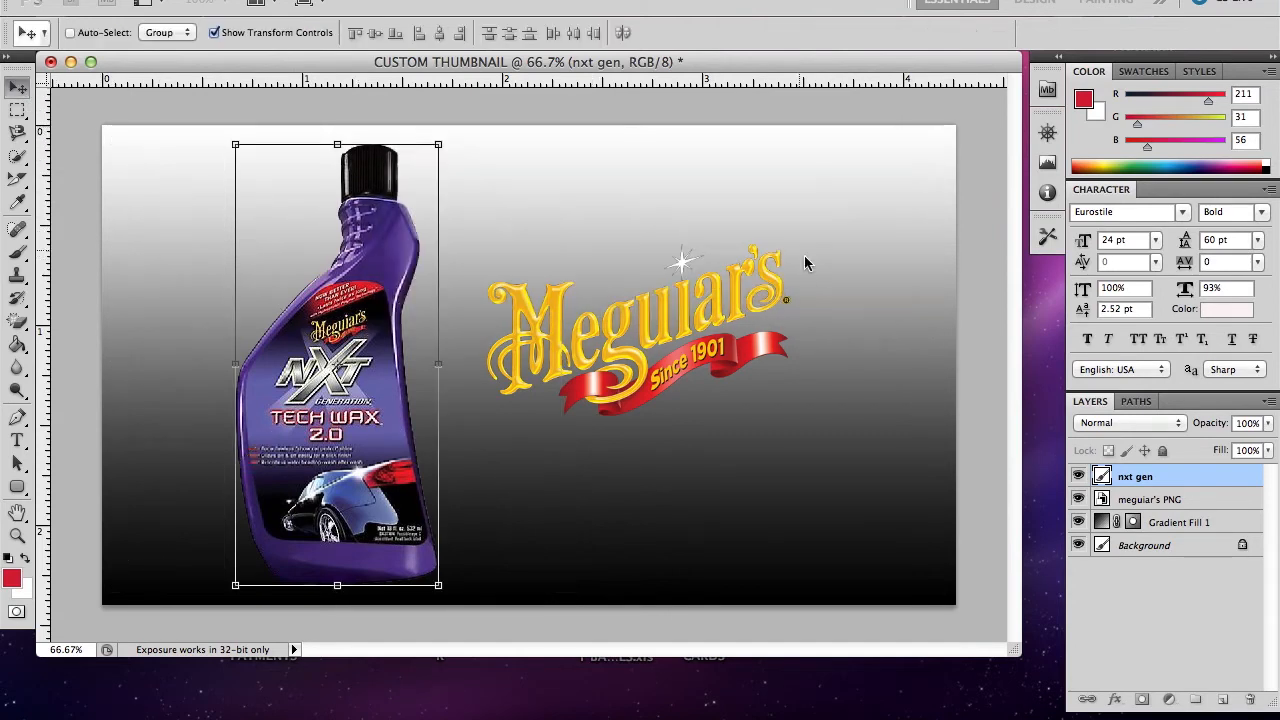
Move the Meguiar's logo layer left so it sits close beside the wax bottle
{"action": "left_click", "coordinate": [1140, 500]}
{"action": "left_click_drag", "start_coordinate": [660, 345], "coordinate": [597, 353]}
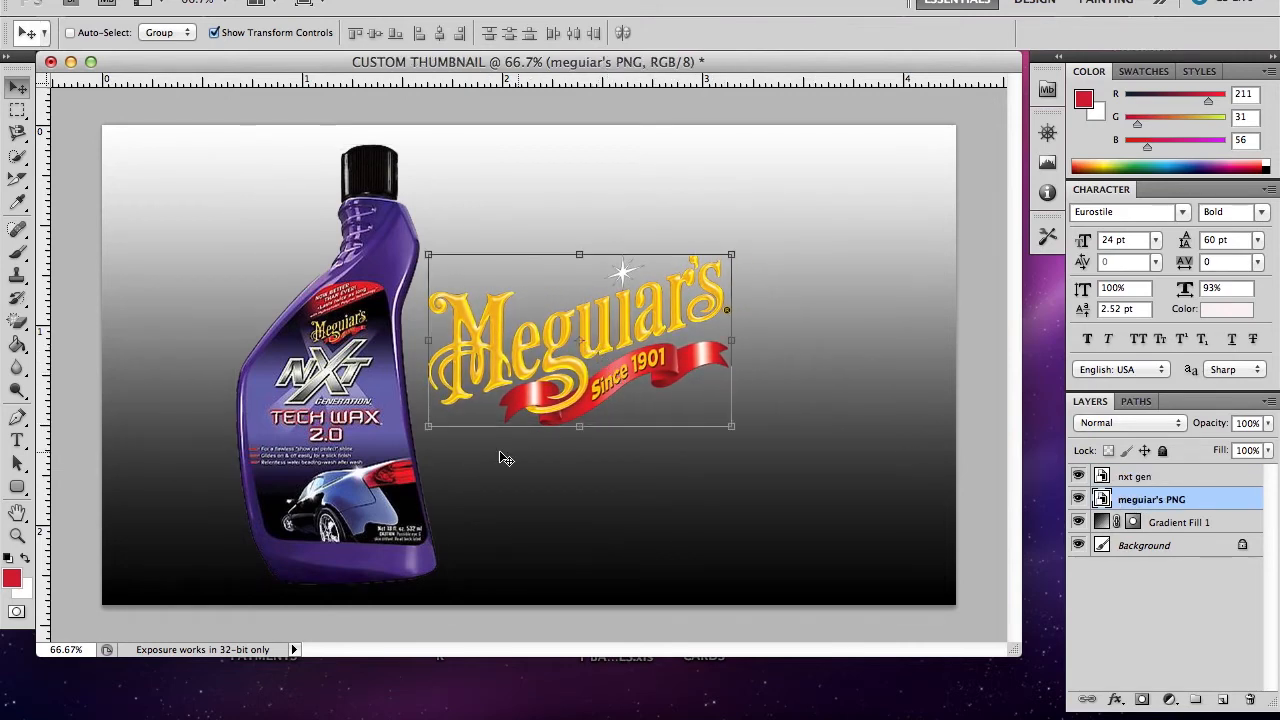
Add the text "TECH WAX 2.0" in a wide text box below the Meguiar's logo and commit it
{"action": "left_click", "coordinate": [17, 440]}
{"action": "left_click_drag", "start_coordinate": [337, 450], "coordinate": [931, 561]}
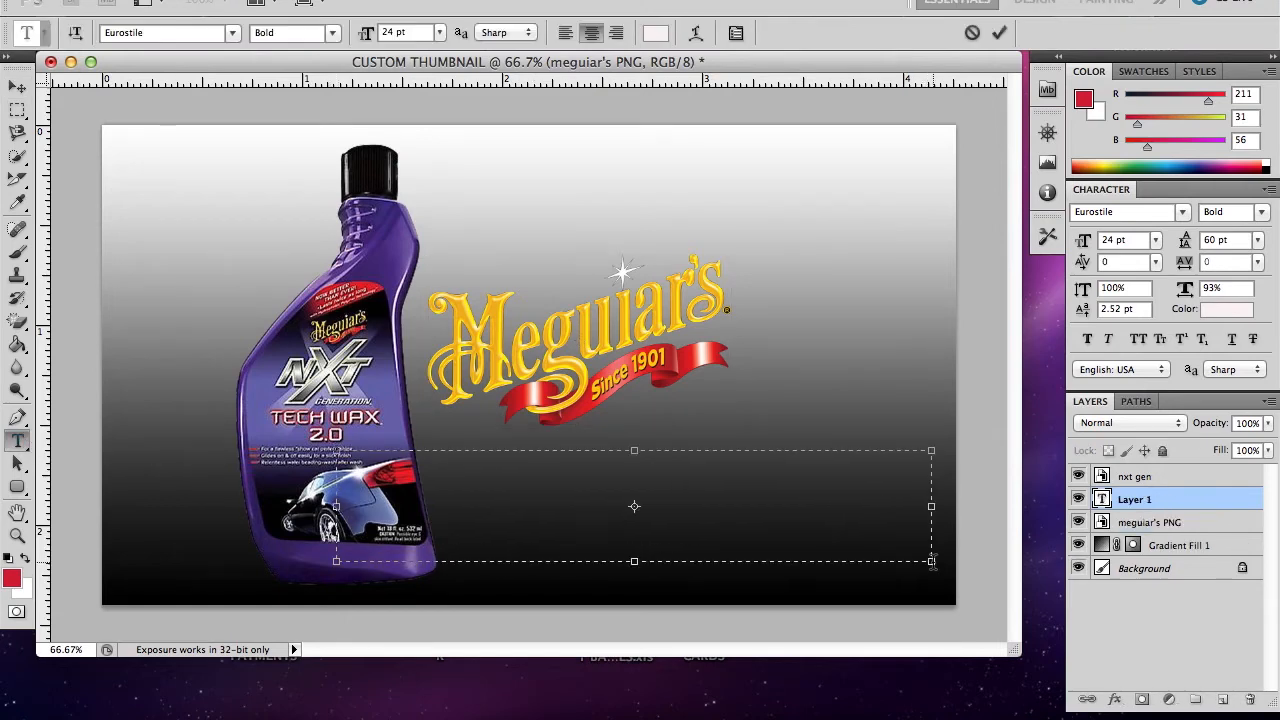
{"action": "type", "text": "TECH"}
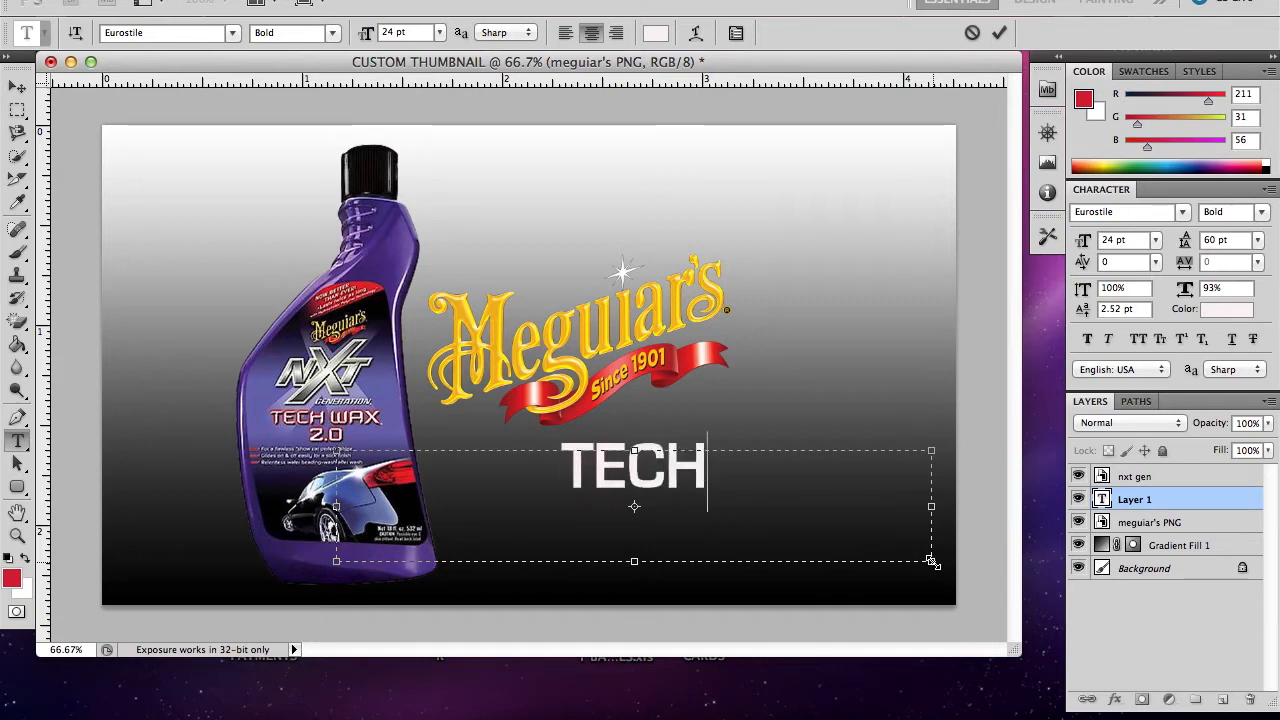
{"action": "type", "text": " WAX 2.0"}
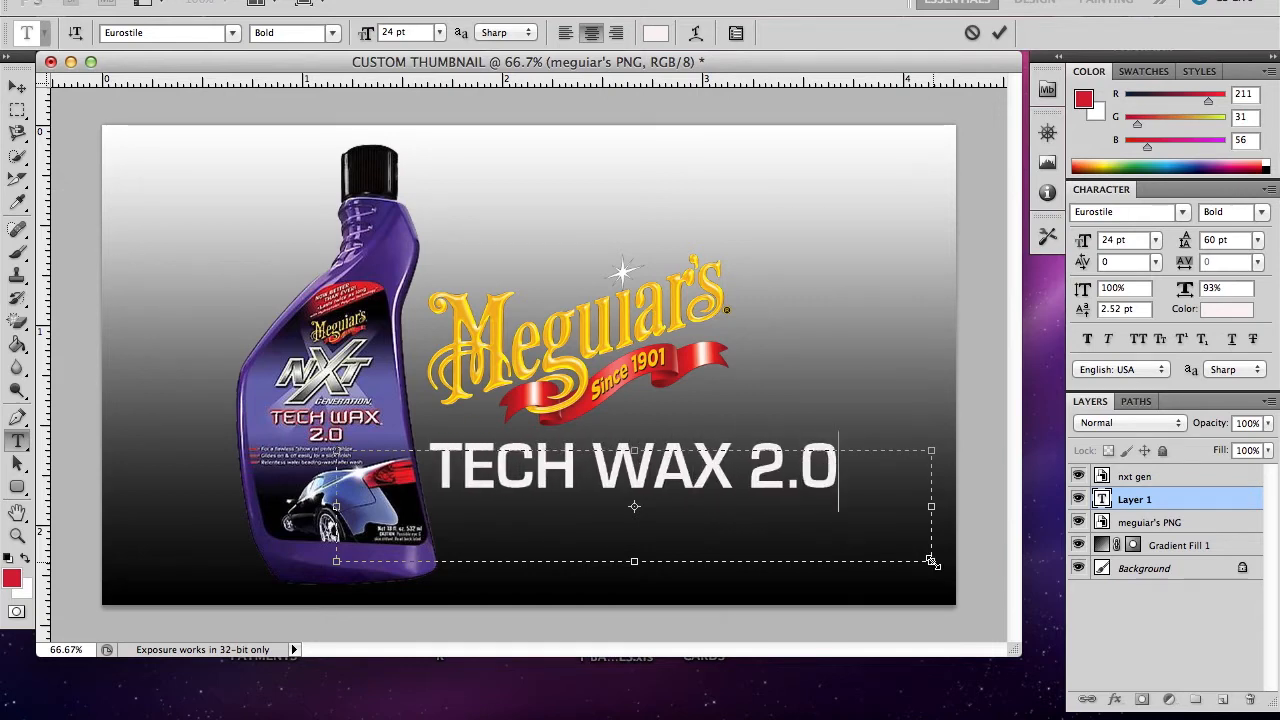
{"action": "left_click_drag", "start_coordinate": [840, 470], "coordinate": [444, 494]}
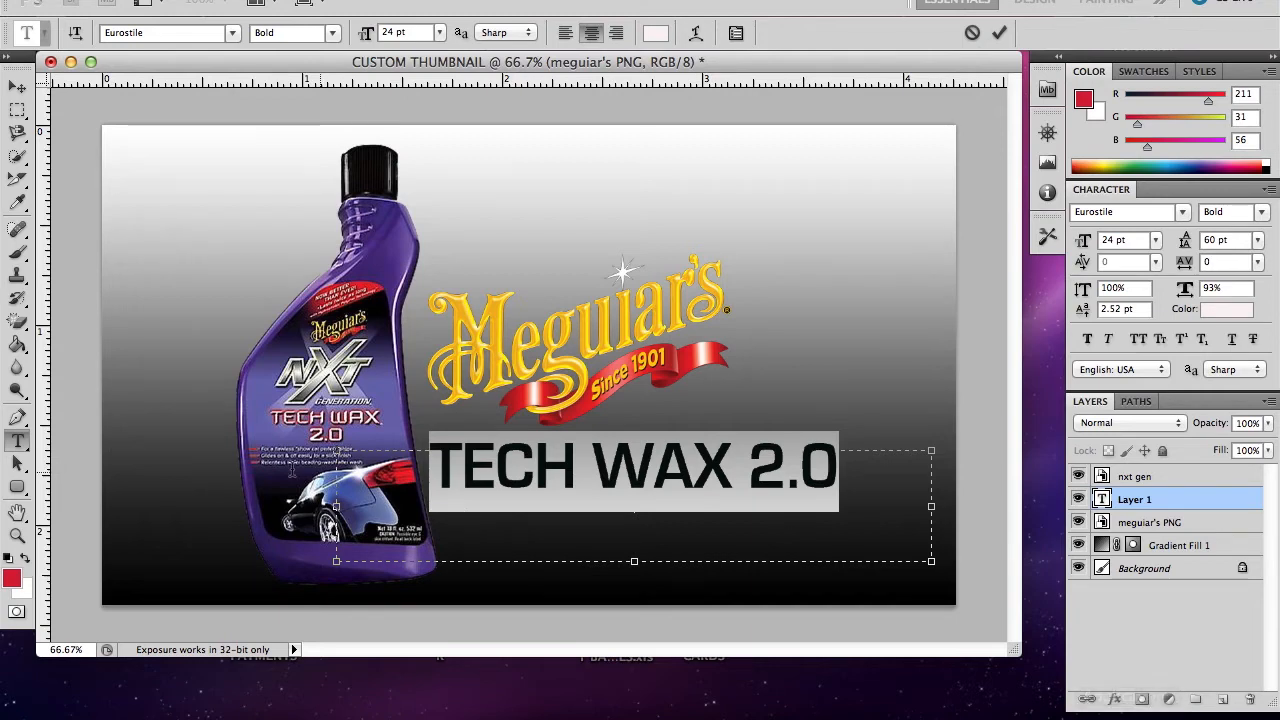
{"action": "left_click", "coordinate": [18, 86]}
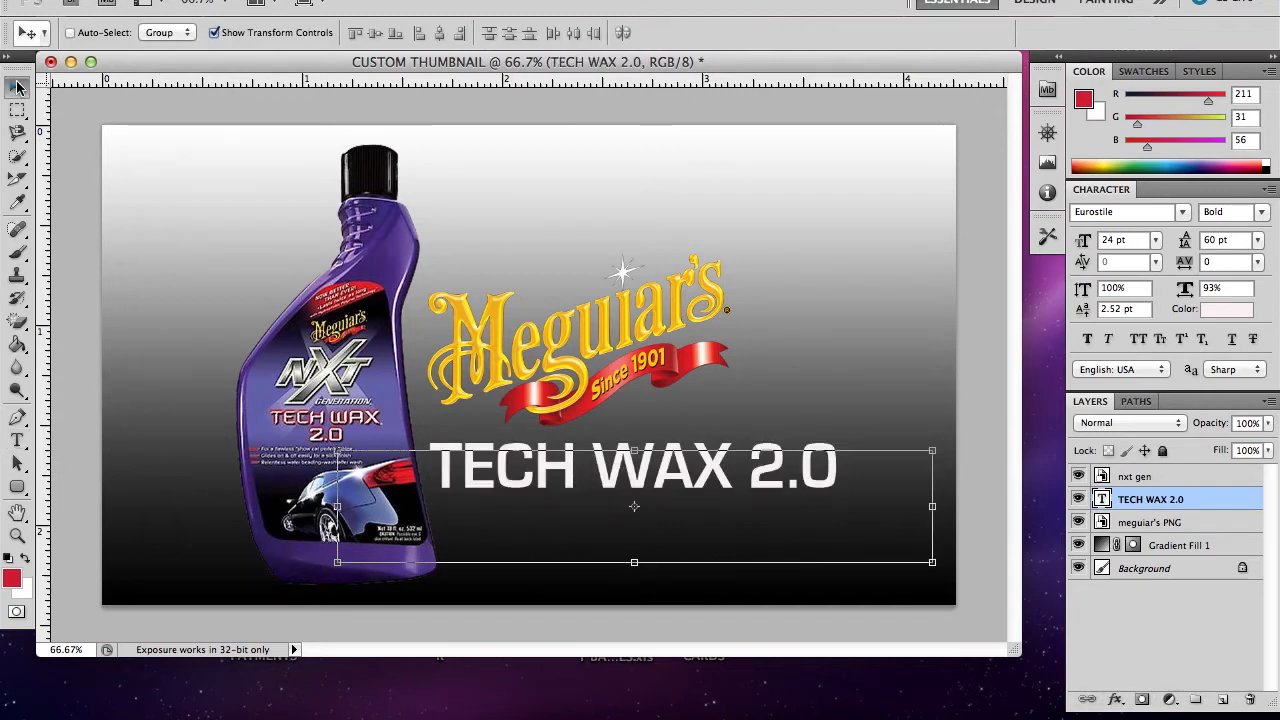
Add a red #f80404 outside stroke of 4 px to the TECH WAX 2.0 text layer
{"action": "left_click", "coordinate": [1115, 699]}
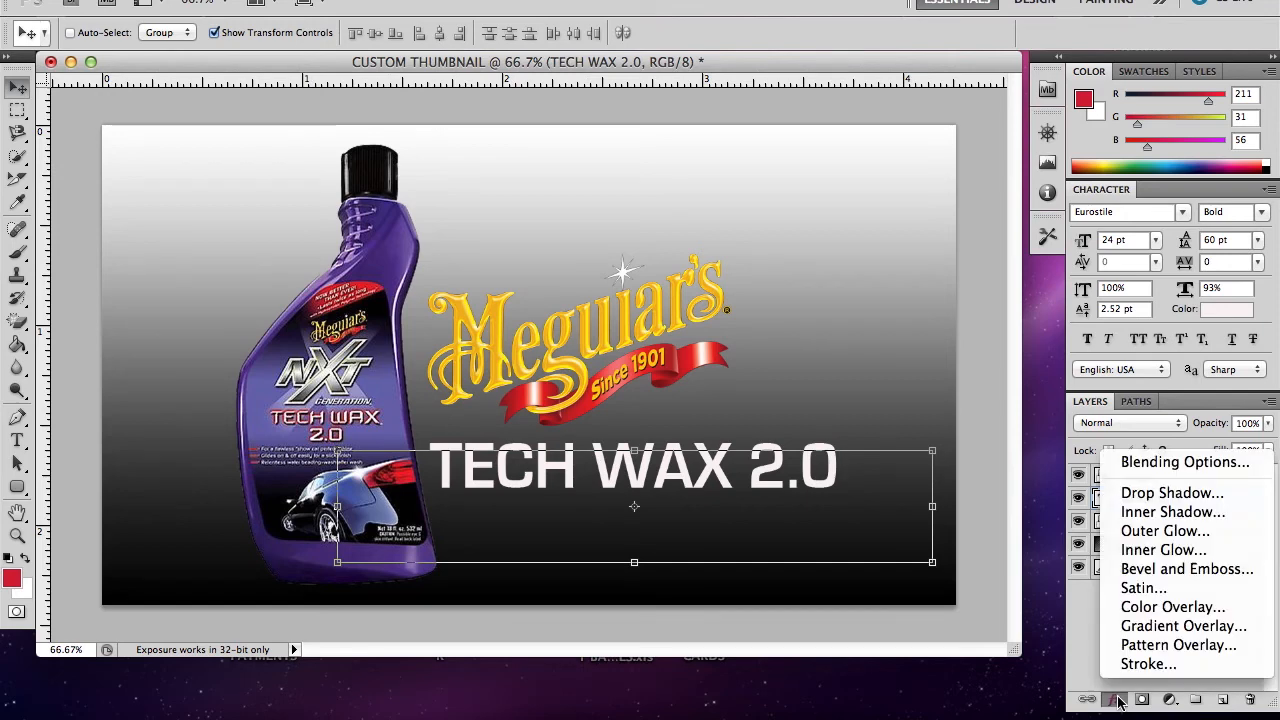
{"action": "left_click", "coordinate": [1150, 666]}
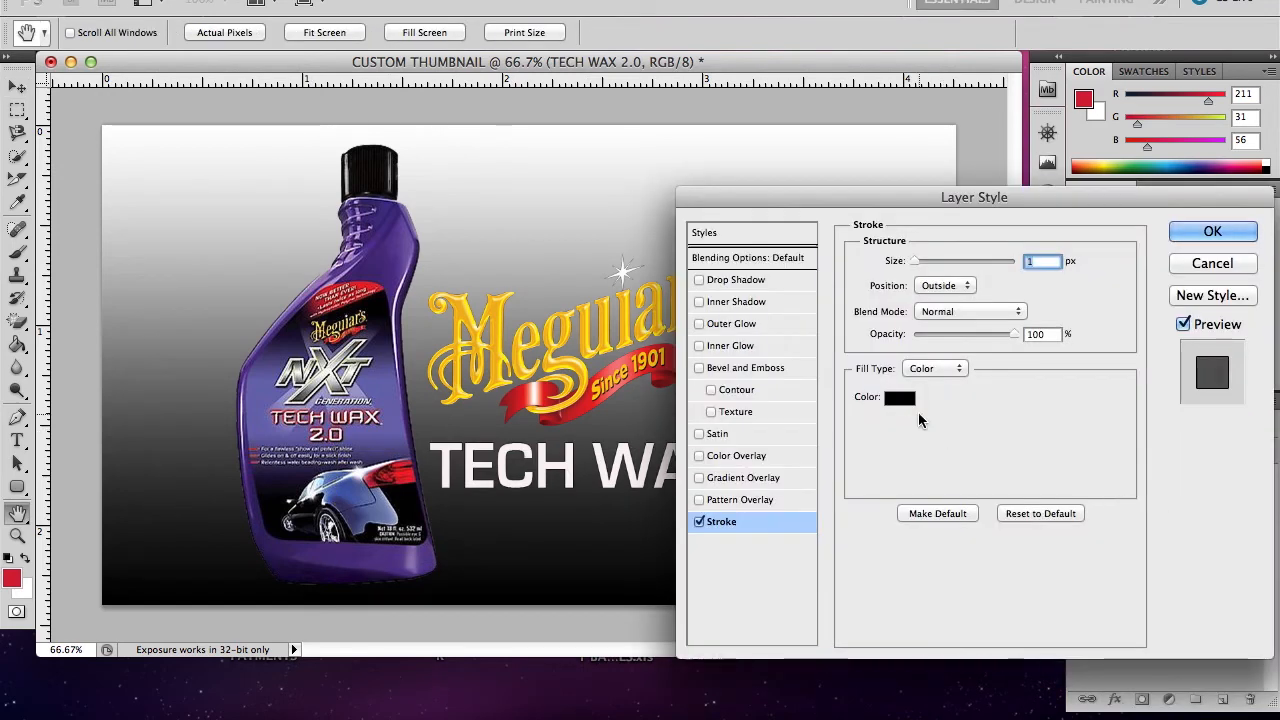
{"action": "left_click", "coordinate": [900, 398]}
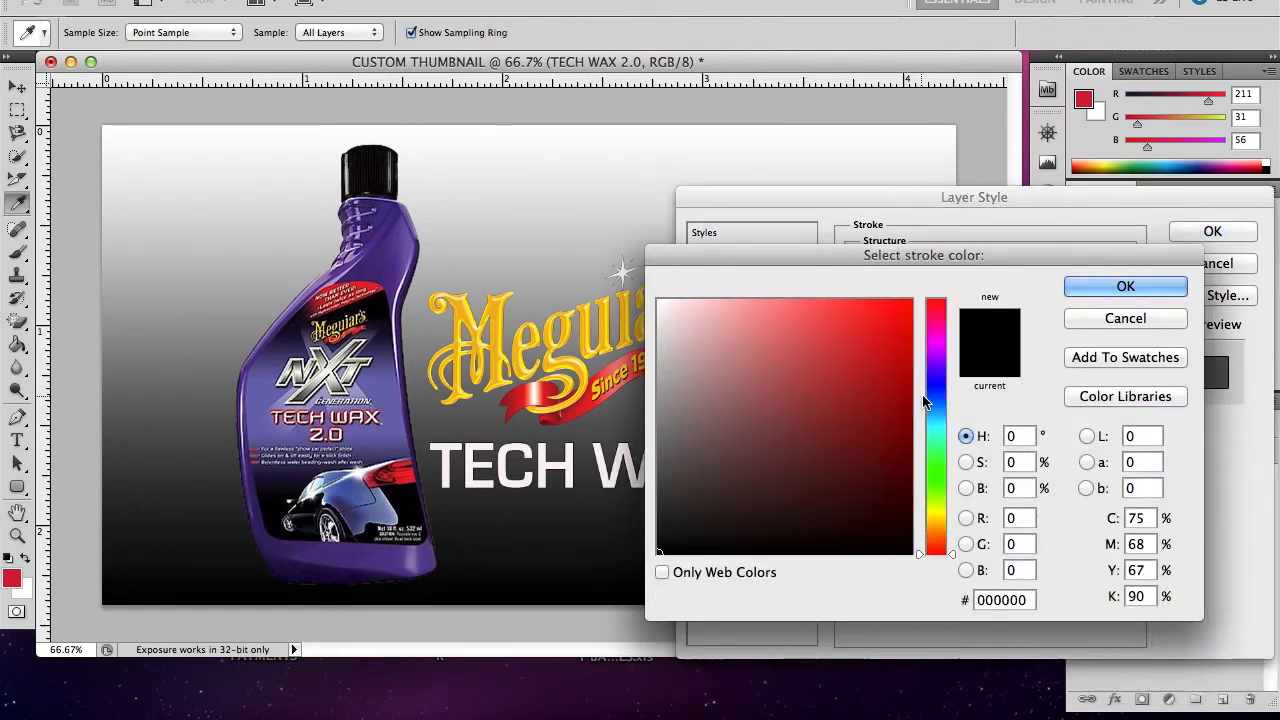
{"action": "left_click", "coordinate": [908, 306]}
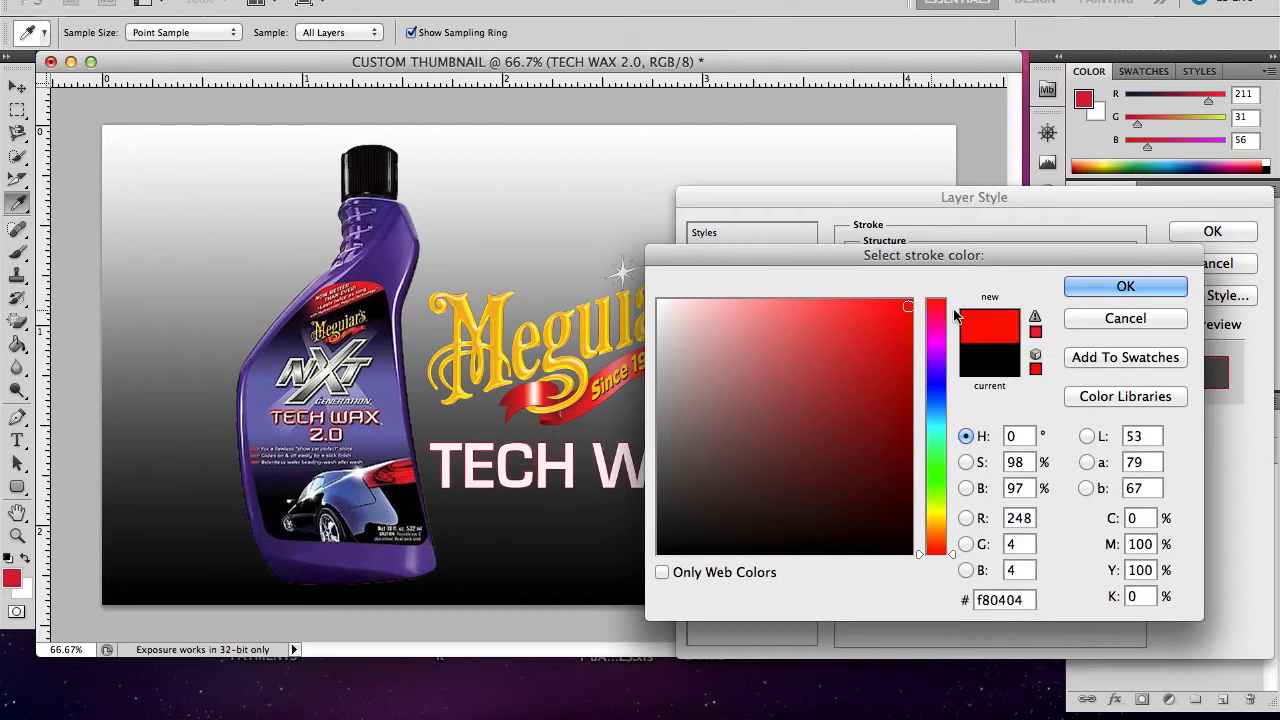
{"action": "left_click", "coordinate": [1096, 290]}
{"action": "double_click", "coordinate": [1040, 261]}
{"action": "type", "text": "5"}
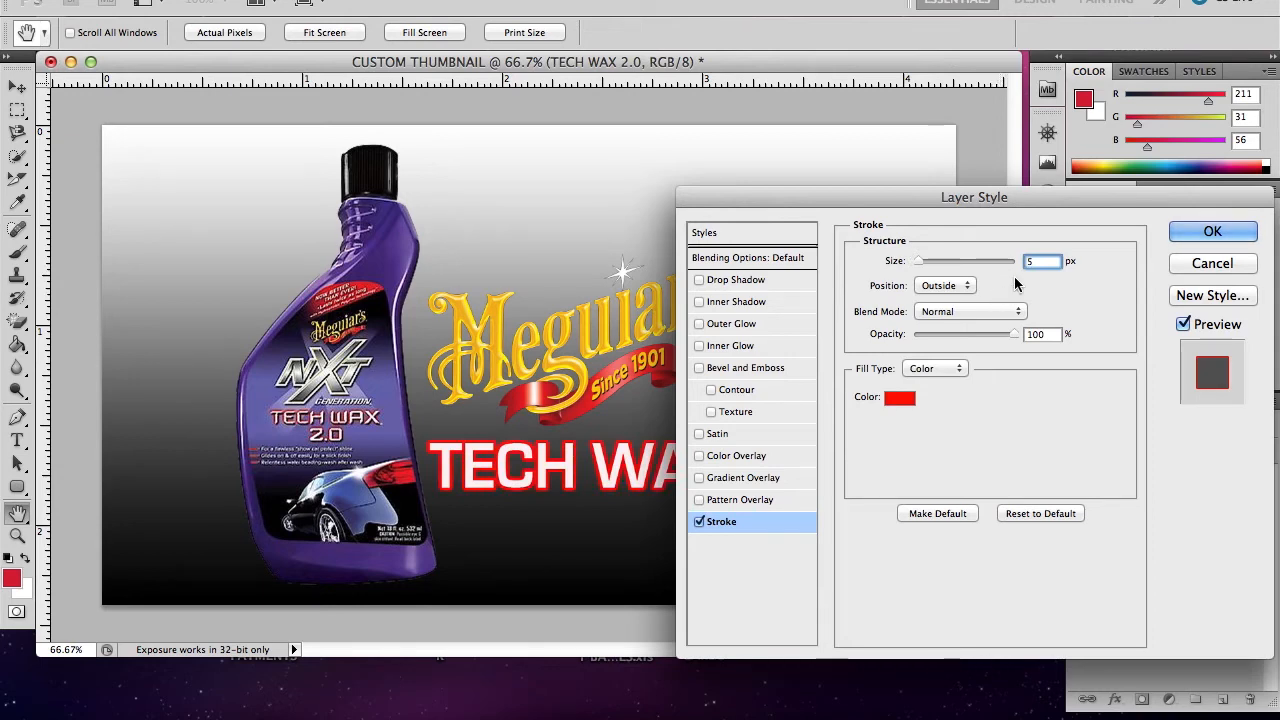
{"action": "key", "text": "BackSpace"}
{"action": "type", "text": "4"}
{"action": "left_click", "coordinate": [1190, 230]}
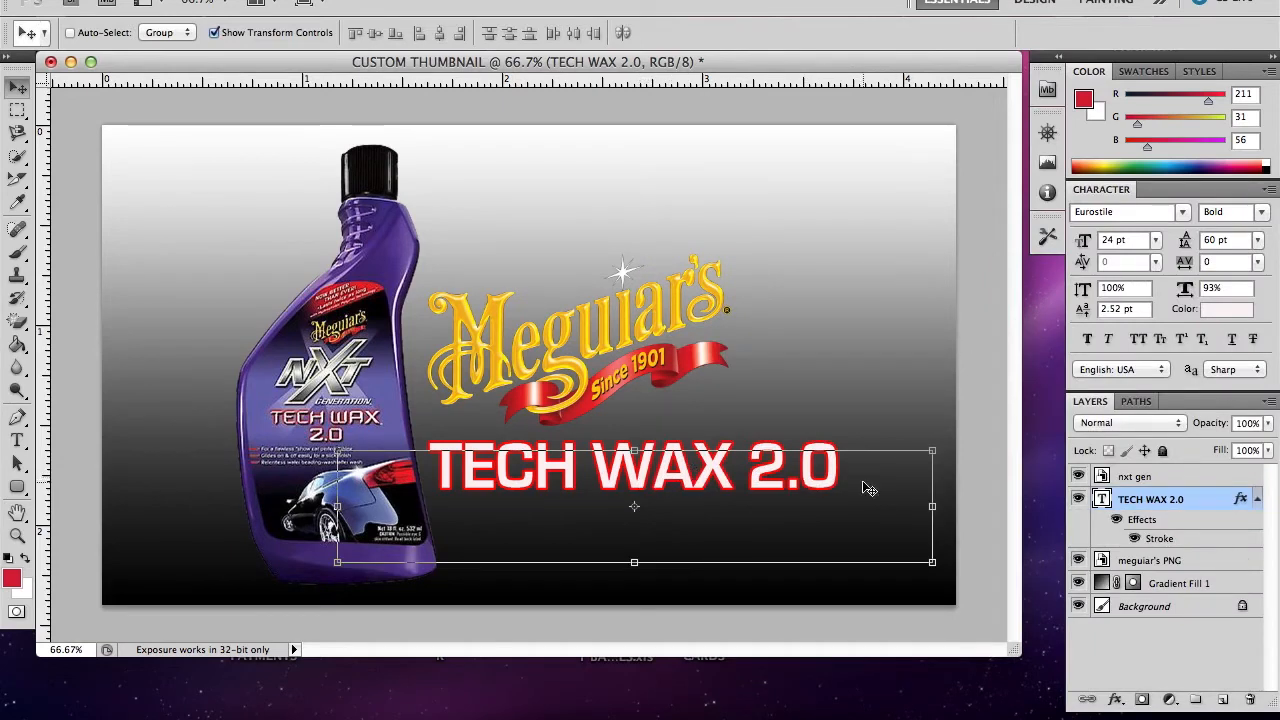
Scale the TECH WAX 2.0 text to about 93% width and 88% height, shift it slightly down and right, and apply the transformation
{"action": "left_click_drag", "start_coordinate": [932, 506], "coordinate": [891, 509]}
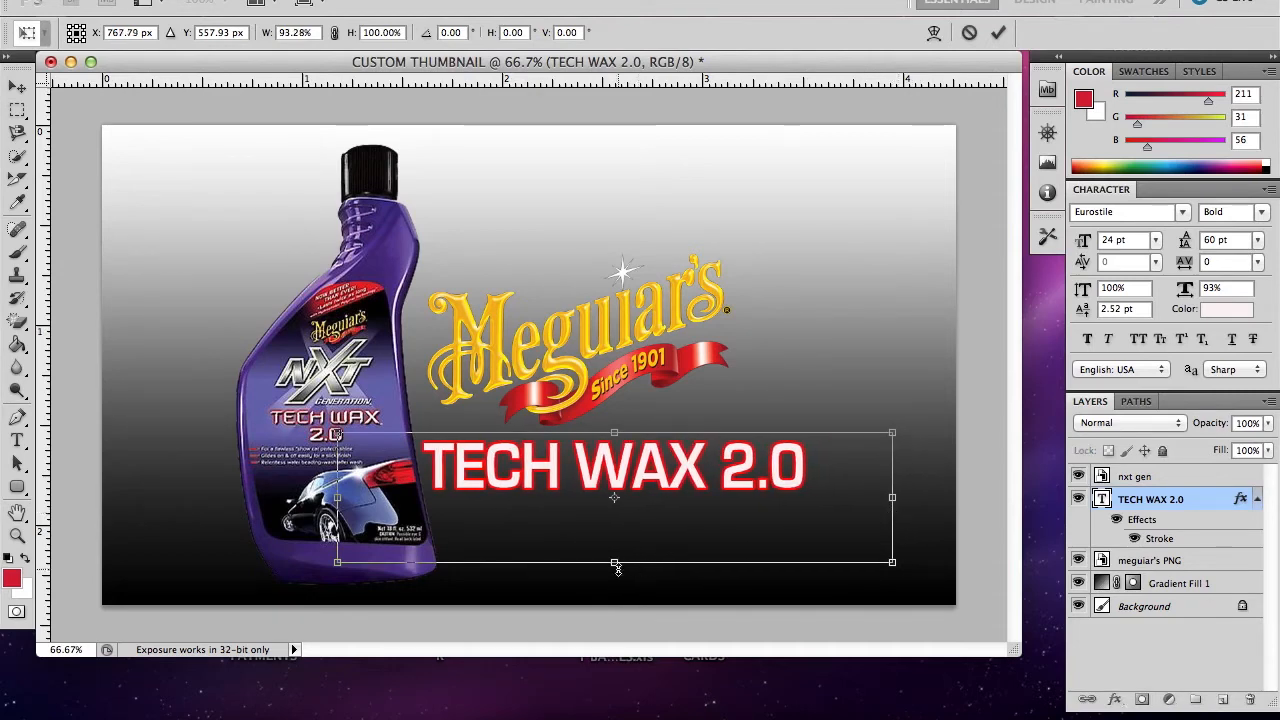
{"action": "left_click_drag", "start_coordinate": [616, 565], "coordinate": [616, 546]}
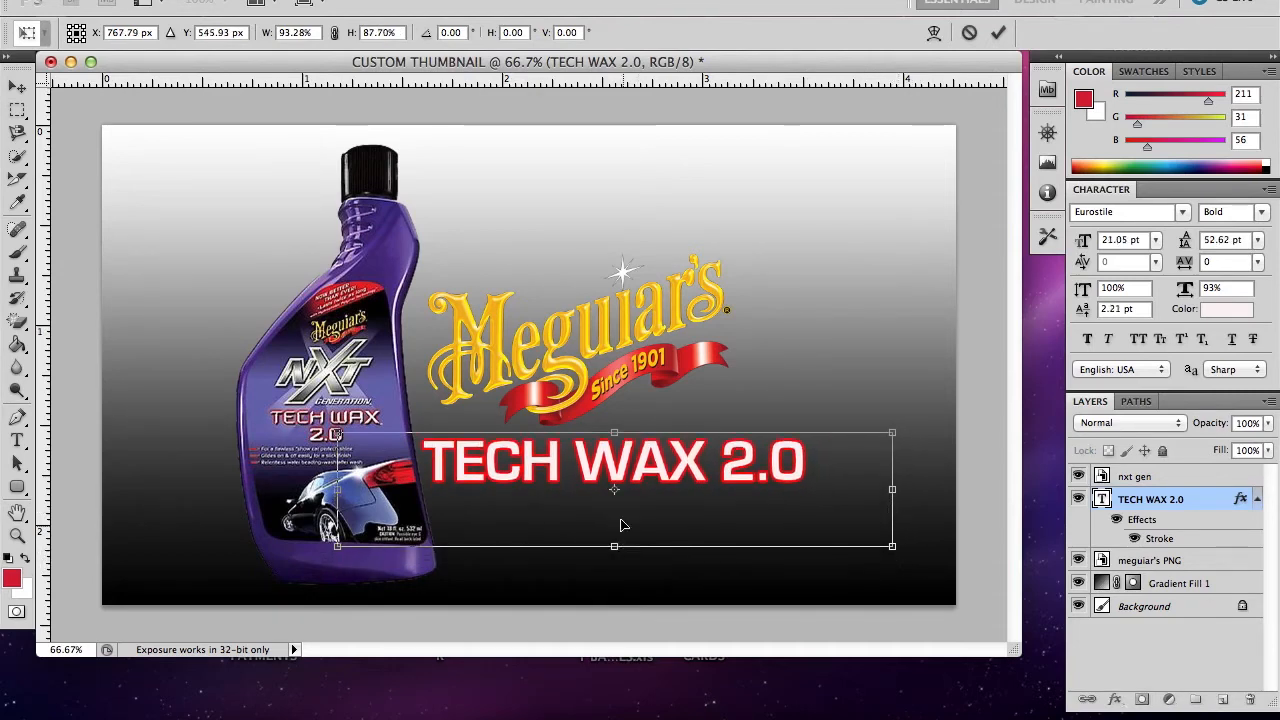
{"action": "left_click_drag", "start_coordinate": [632, 474], "coordinate": [650, 488]}
{"action": "left_click", "coordinate": [17, 440]}
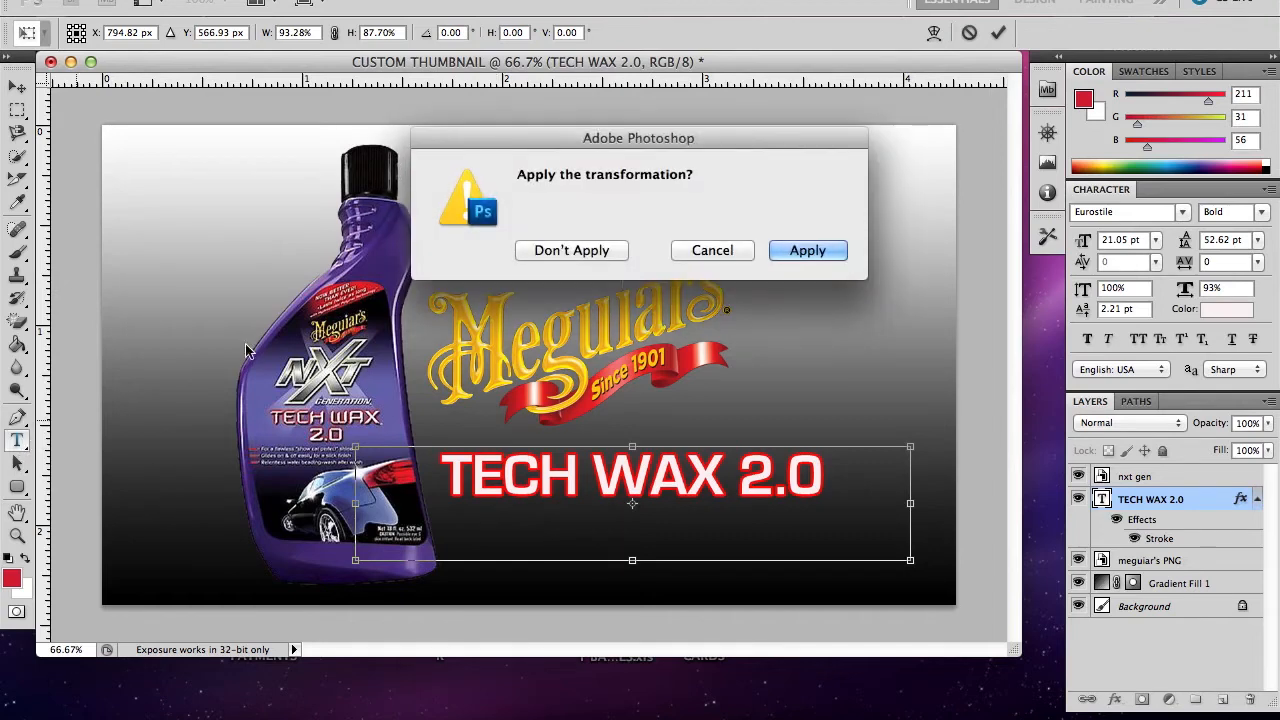
{"action": "left_click", "coordinate": [808, 250]}
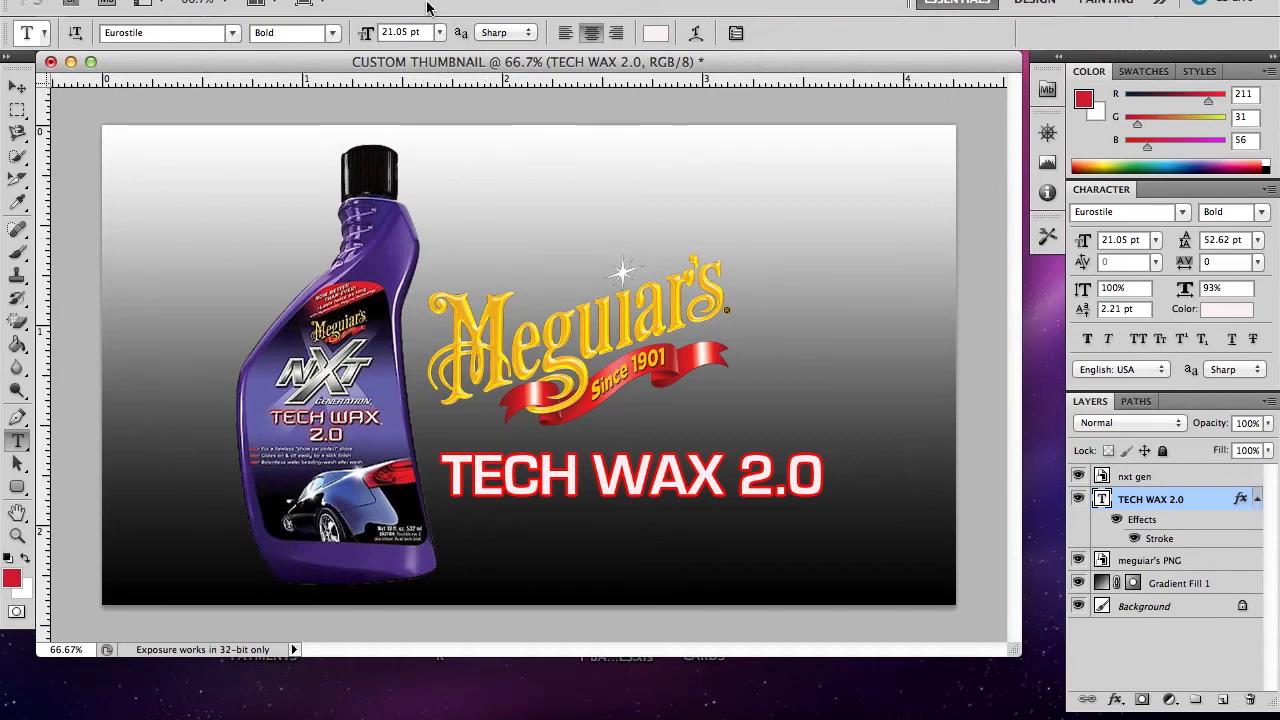
Create a solid color fill layer in blue #1621b9 with the default layer name and settings
{"action": "left_click", "coordinate": [310, 0]}
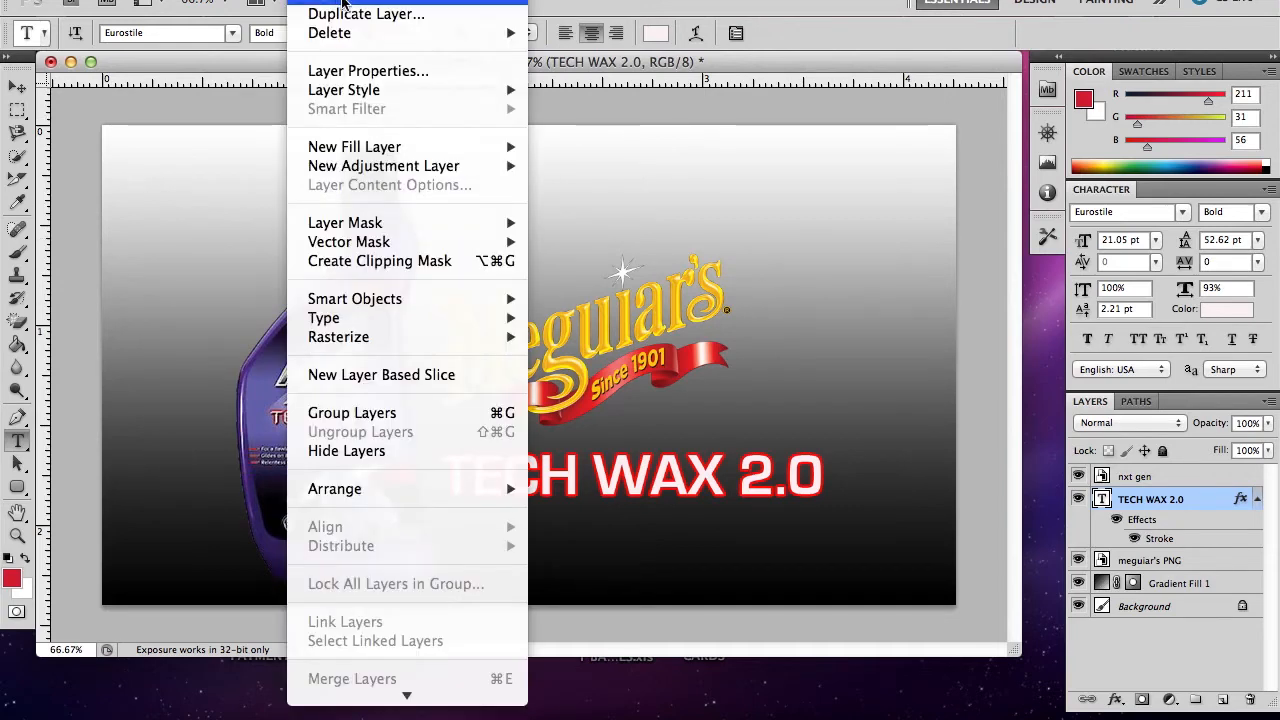
{"action": "mouse_move", "coordinate": [380, 148]}
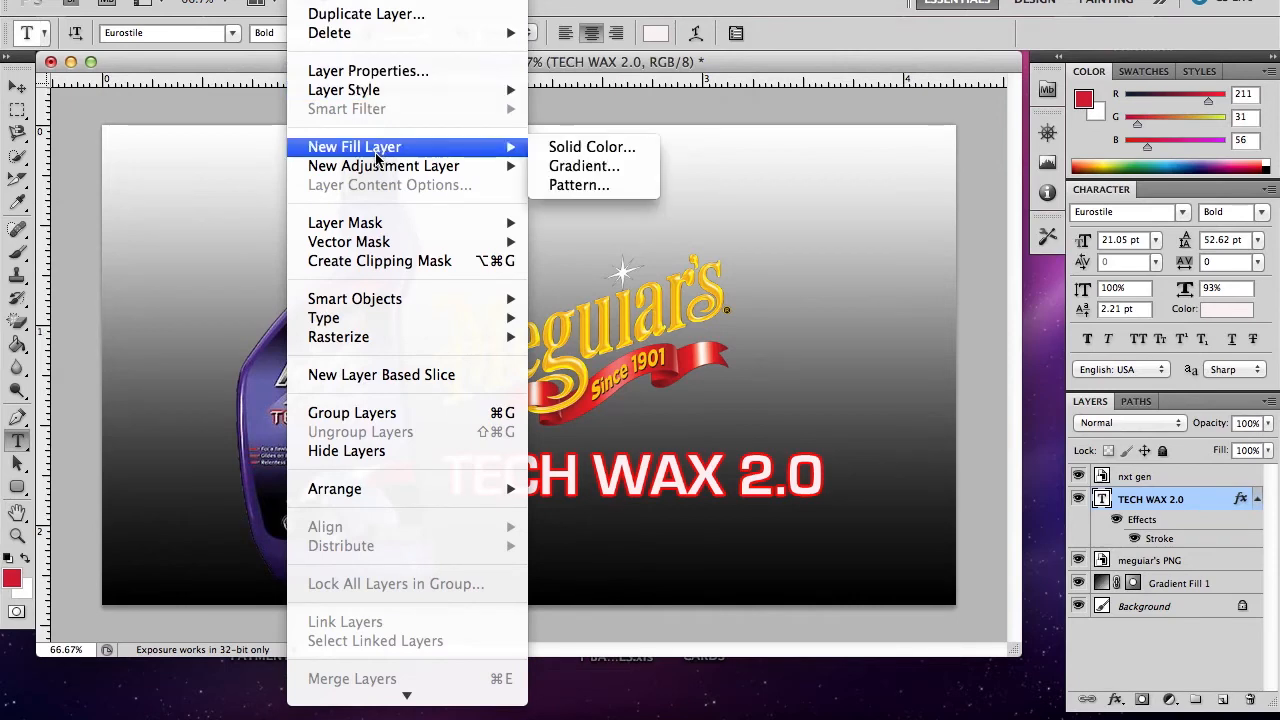
{"action": "left_click", "coordinate": [590, 146]}
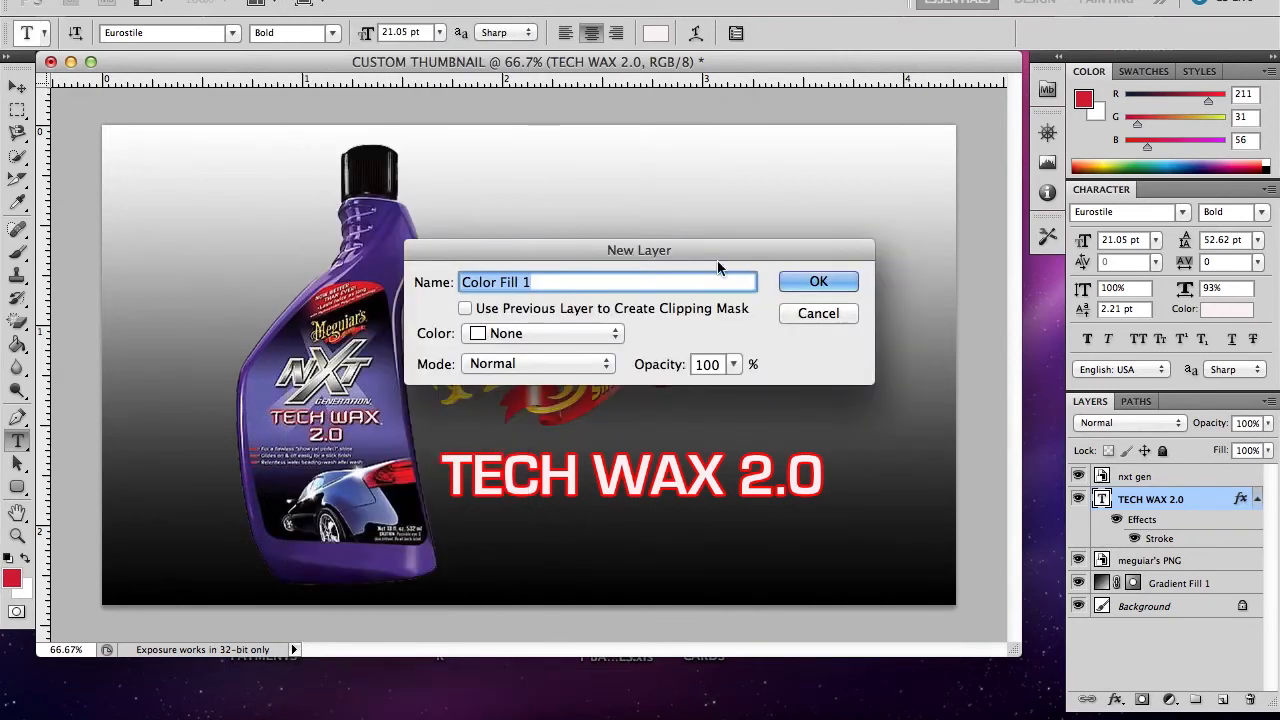
{"action": "left_click", "coordinate": [814, 280]}
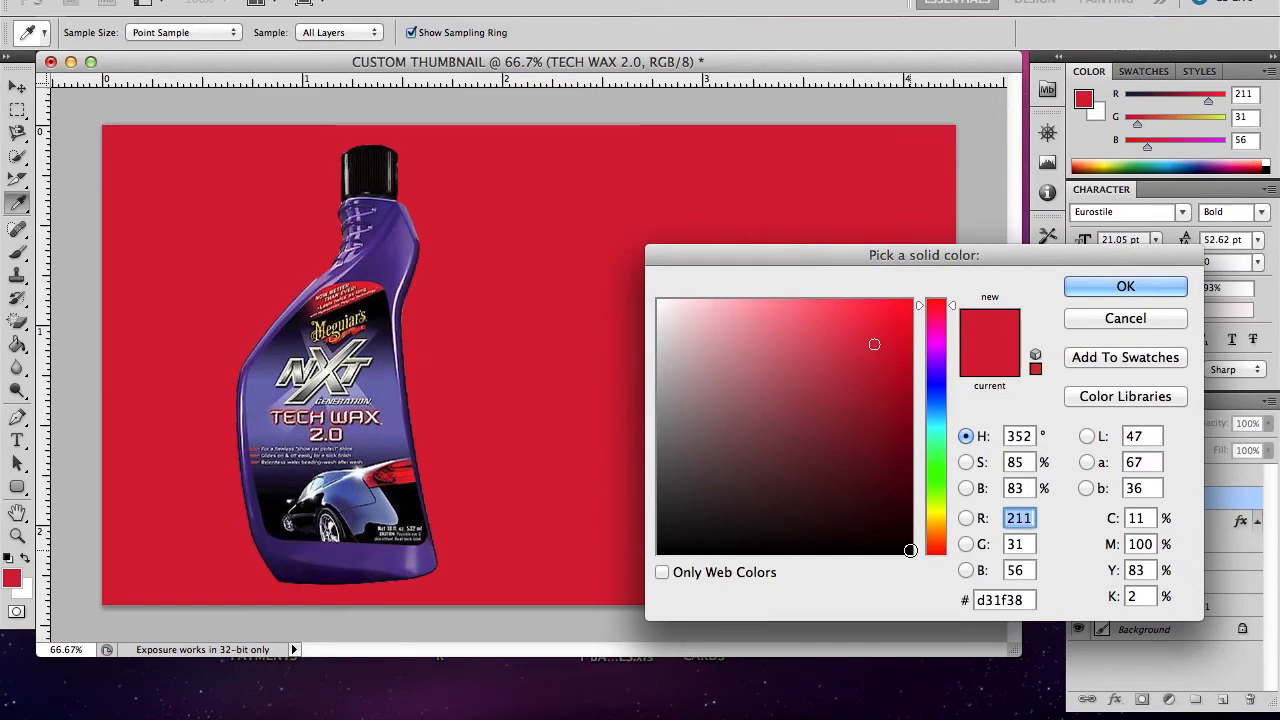
{"action": "left_click", "coordinate": [912, 553]}
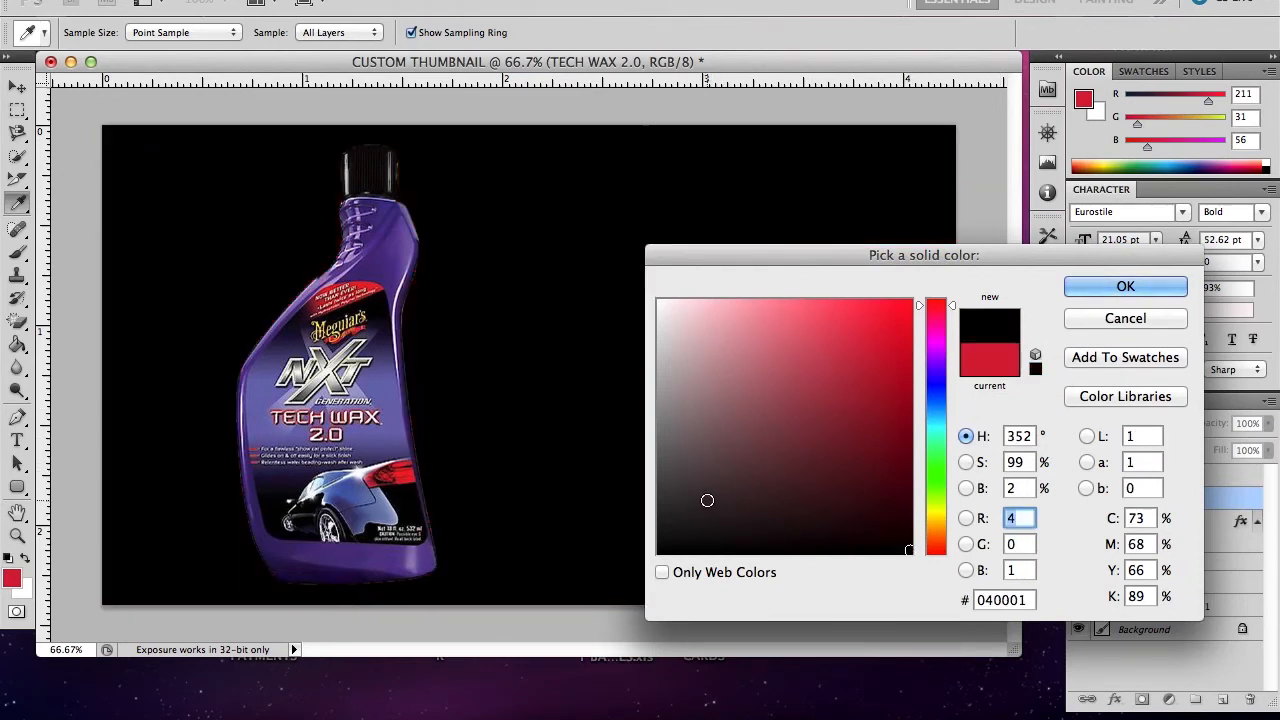
{"action": "left_click", "coordinate": [706, 501]}
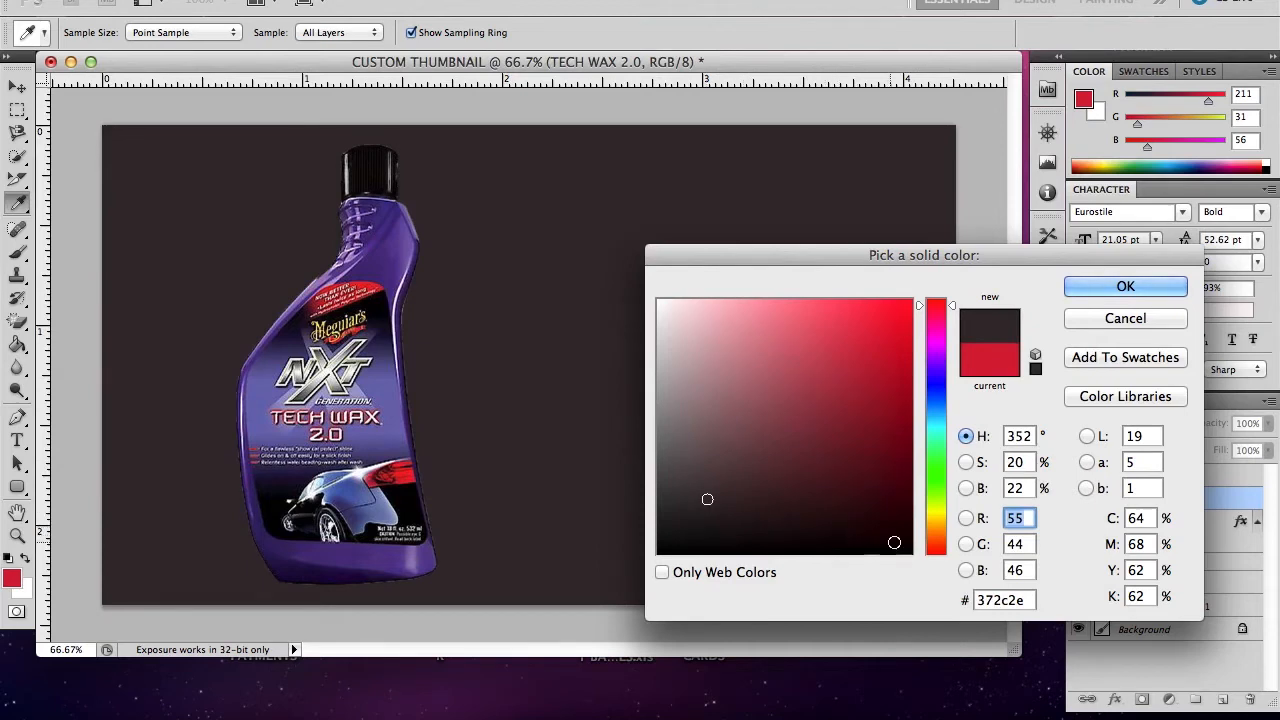
{"action": "left_click", "coordinate": [906, 552]}
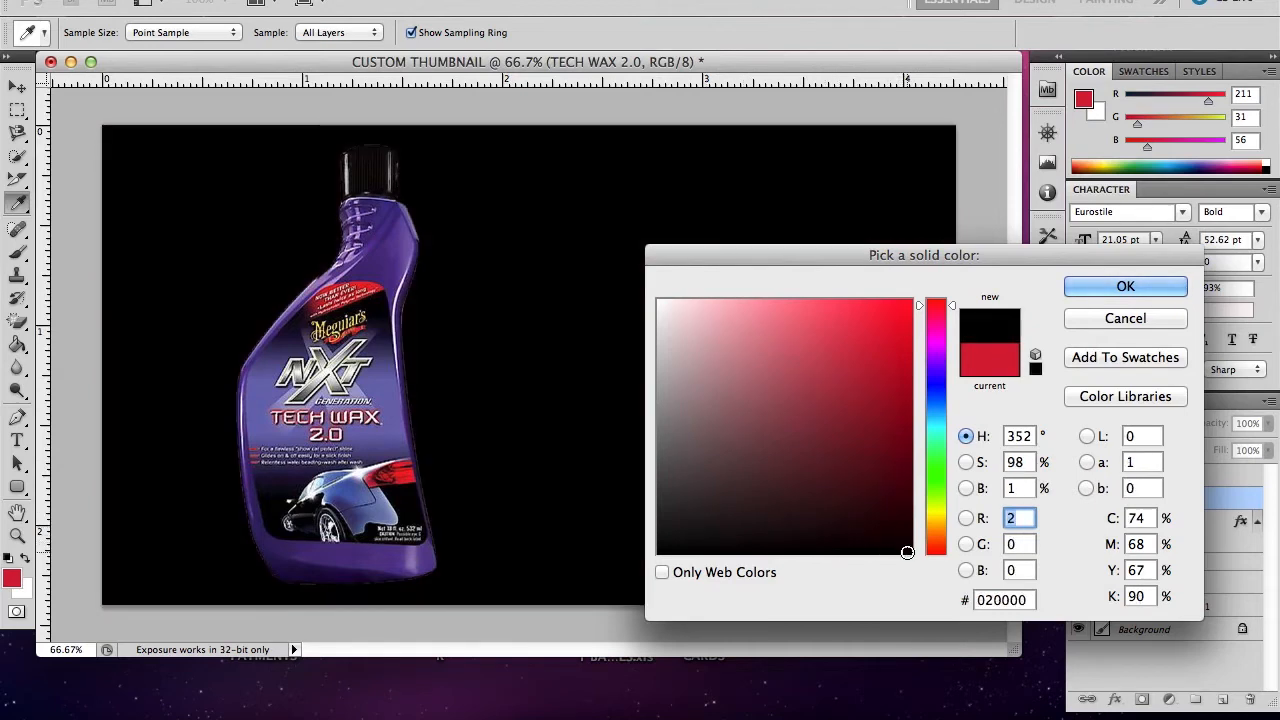
{"action": "left_click", "coordinate": [940, 398]}
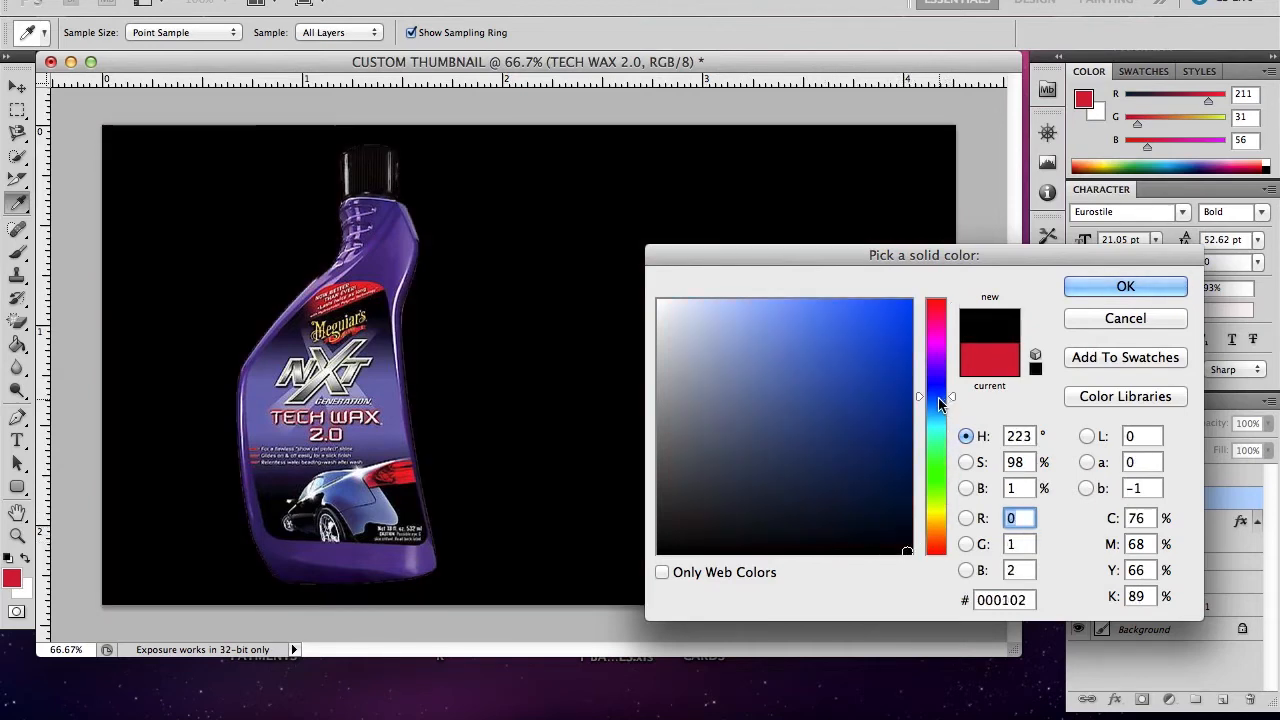
{"action": "left_click", "coordinate": [941, 386]}
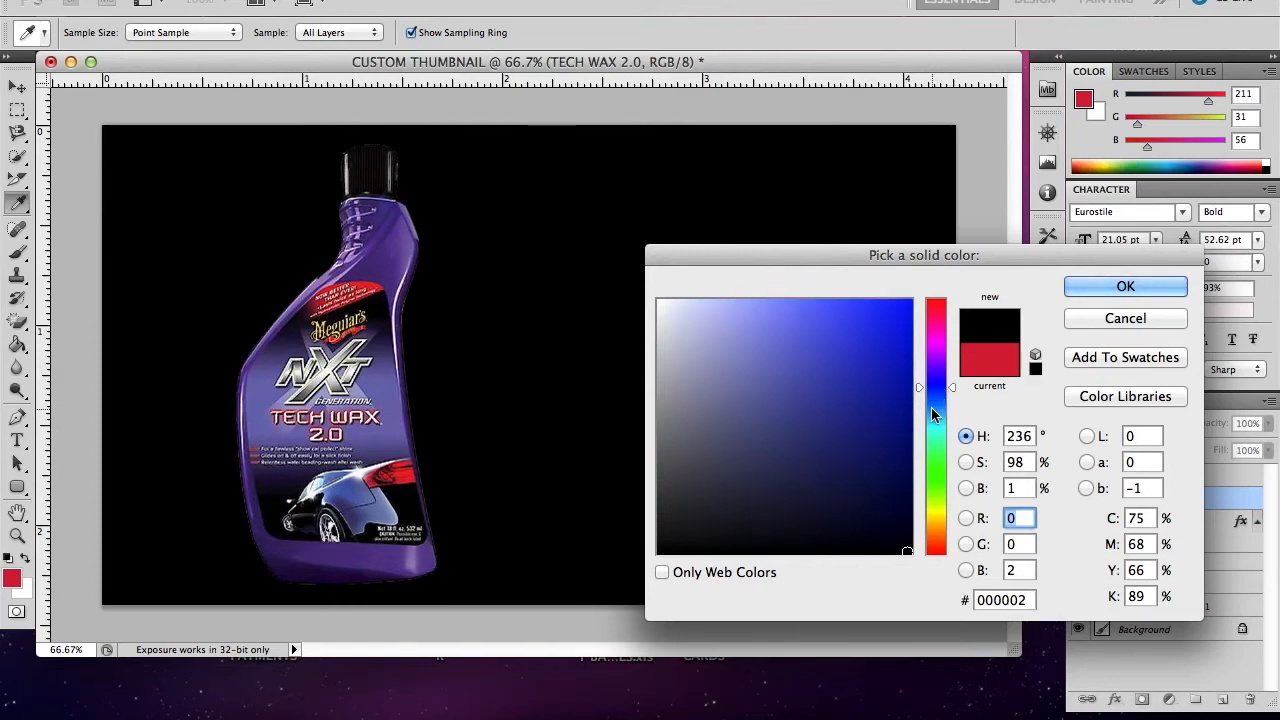
{"action": "left_click", "coordinate": [889, 432]}
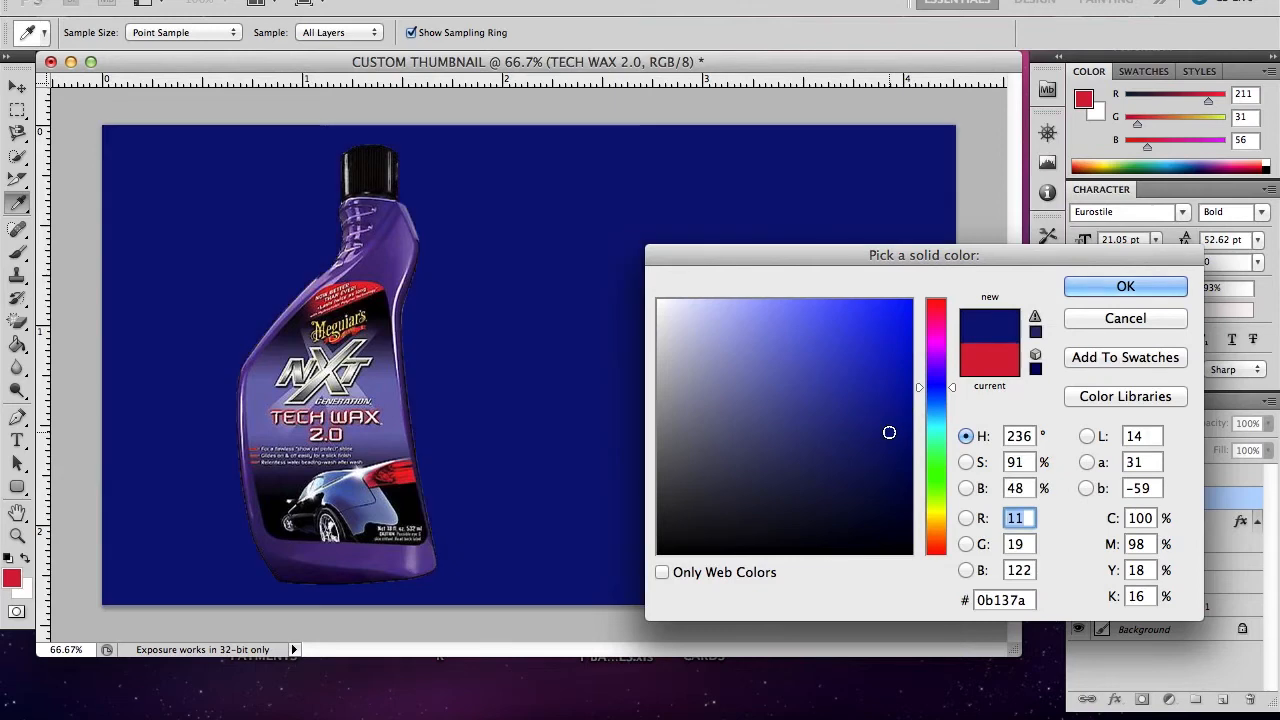
{"action": "left_click", "coordinate": [882, 369]}
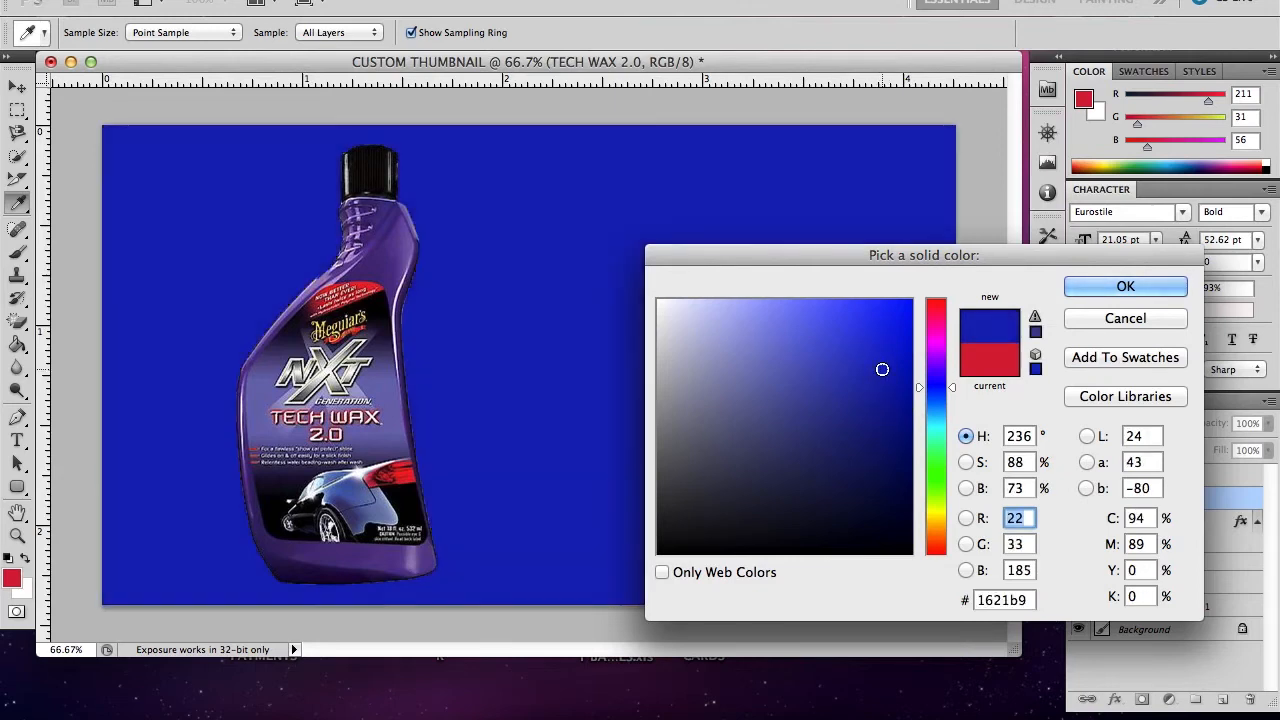
{"action": "left_click", "coordinate": [1084, 290]}
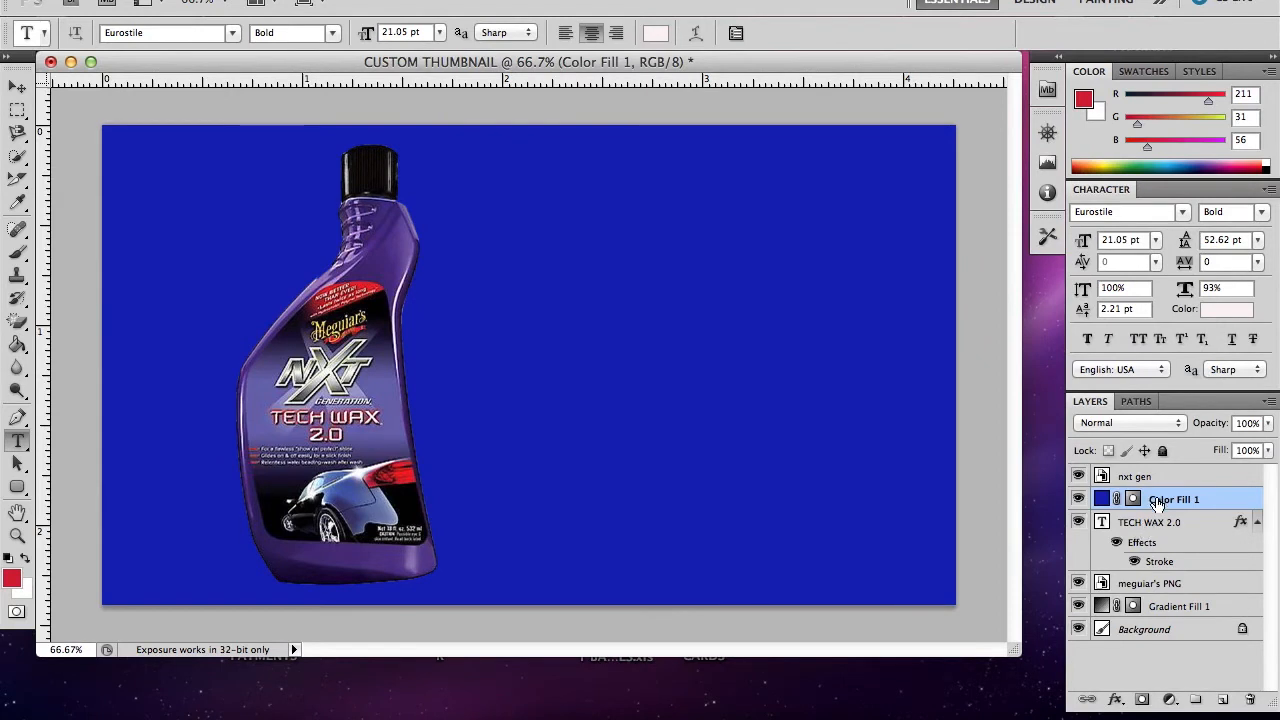
Move the blue color fill layer directly below Gradient Fill 1 and hide the gradient layer
{"action": "left_click_drag", "start_coordinate": [1156, 503], "coordinate": [1171, 602]}
{"action": "left_click_drag", "start_coordinate": [1172, 608], "coordinate": [1172, 609]}
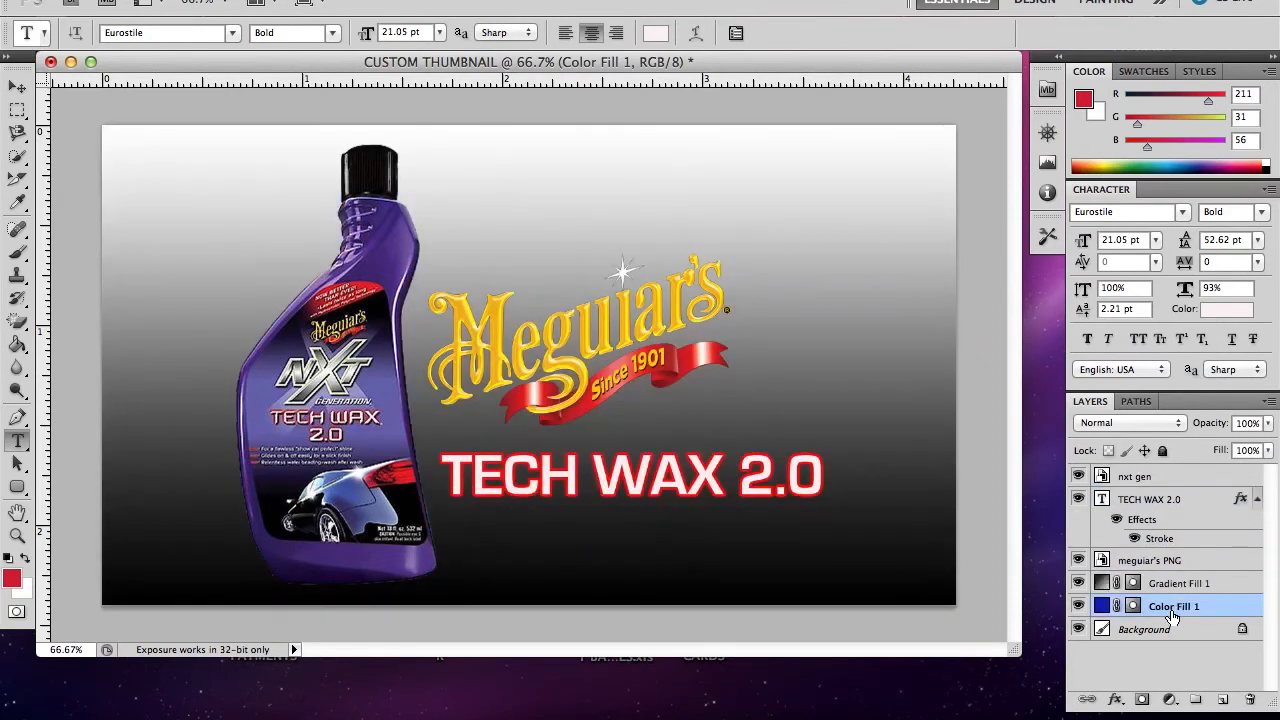
{"action": "left_click", "coordinate": [1078, 583]}
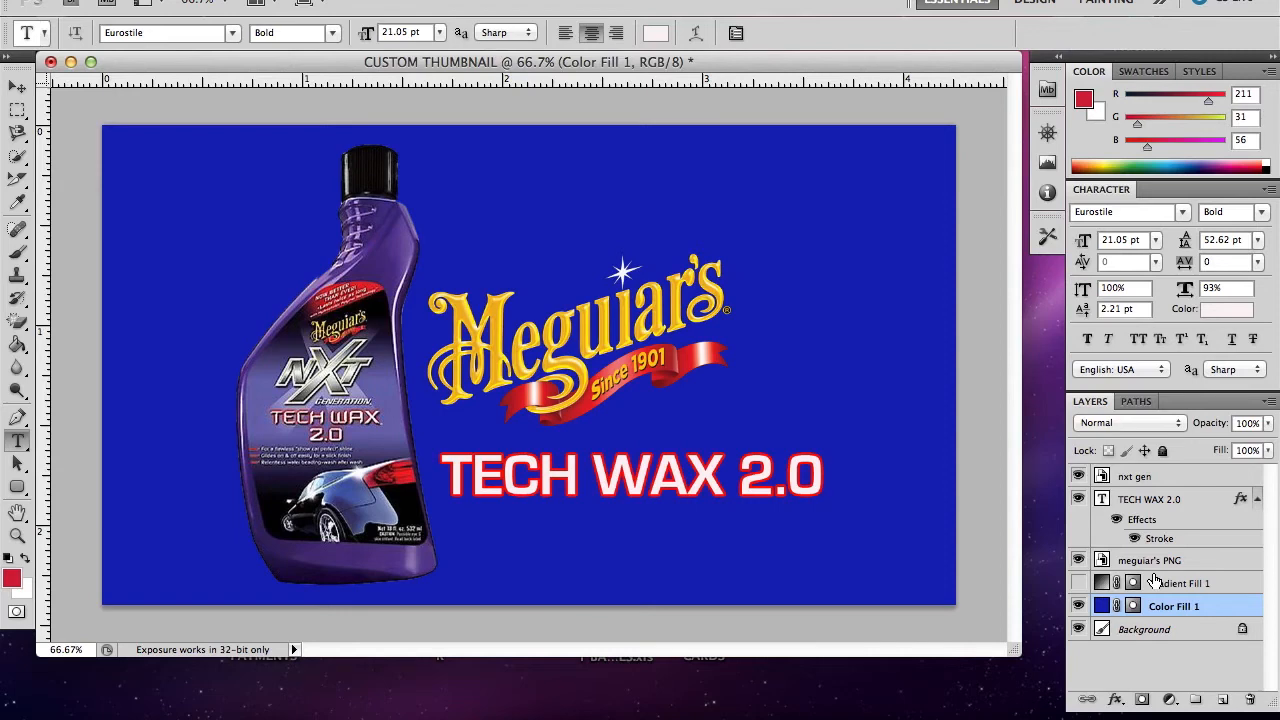
Reduce the nxt gen bottle layer's height to about 94%, nudge it up slightly and apply the transformation
{"action": "left_click", "coordinate": [1135, 476]}
{"action": "key", "text": "v"}
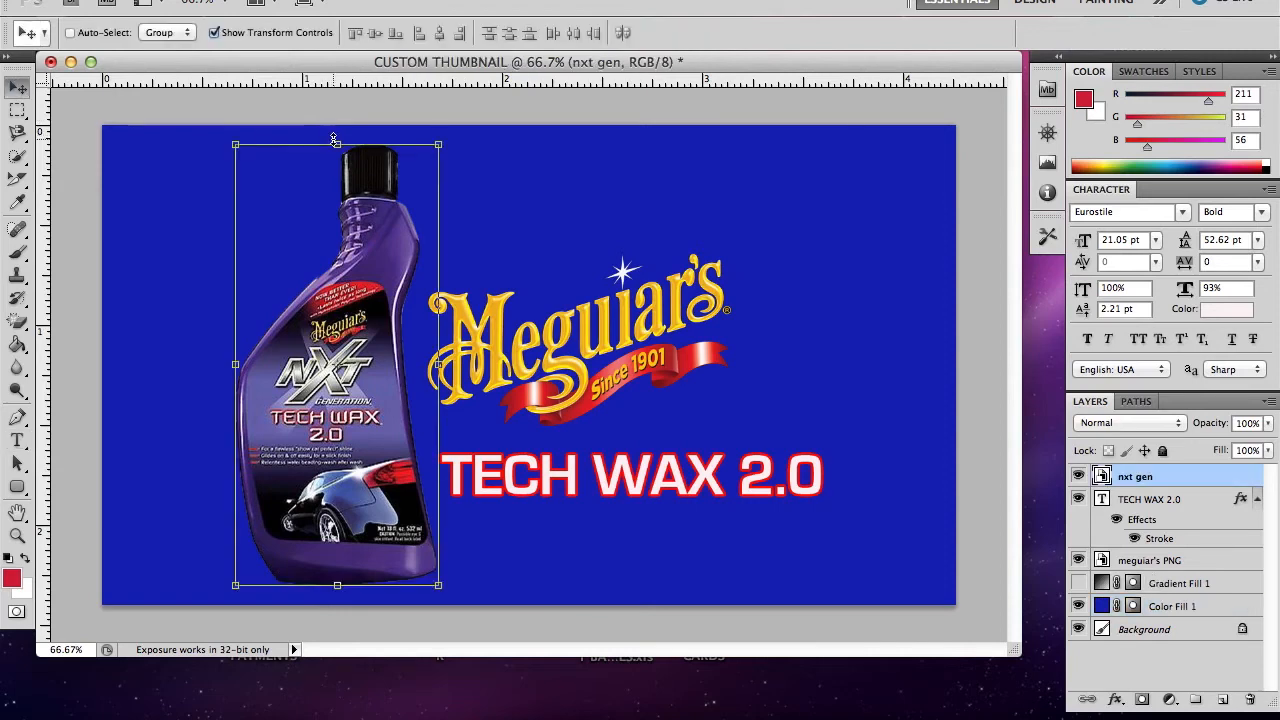
{"action": "left_click_drag", "start_coordinate": [336, 143], "coordinate": [328, 166]}
{"action": "left_click_drag", "start_coordinate": [371, 425], "coordinate": [370, 415]}
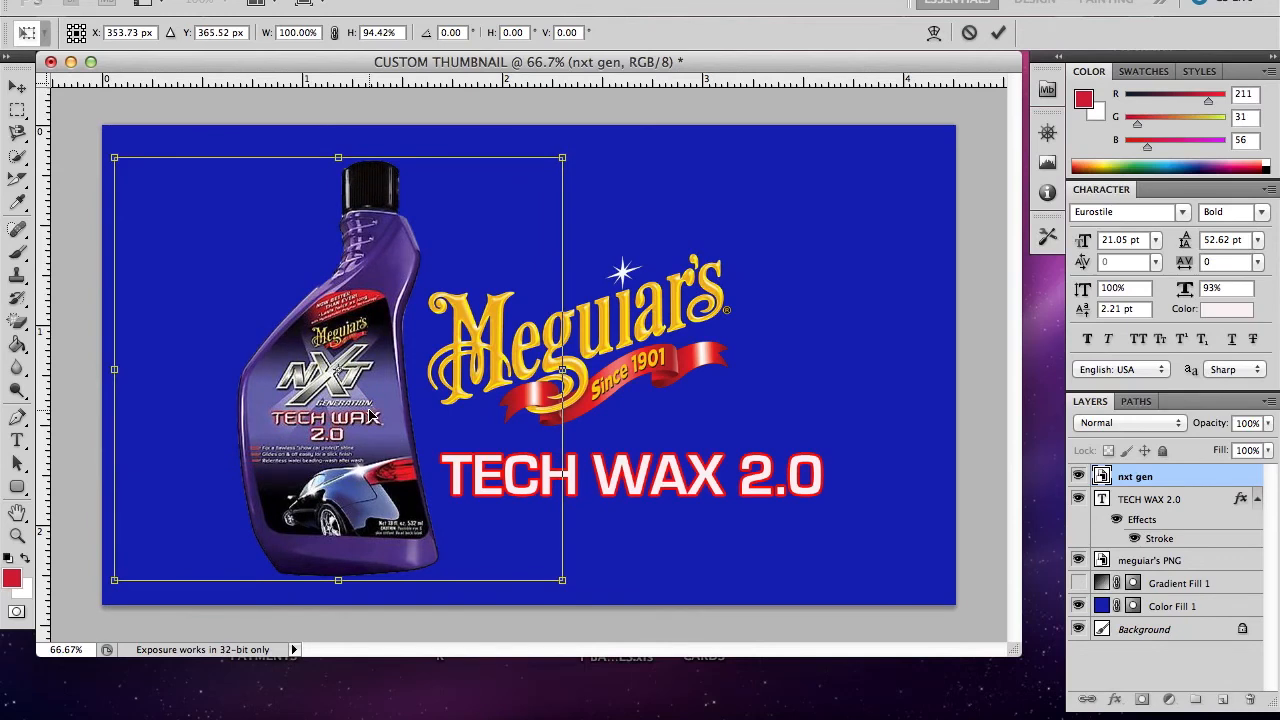
{"action": "left_click_drag", "start_coordinate": [370, 415], "coordinate": [370, 414]}
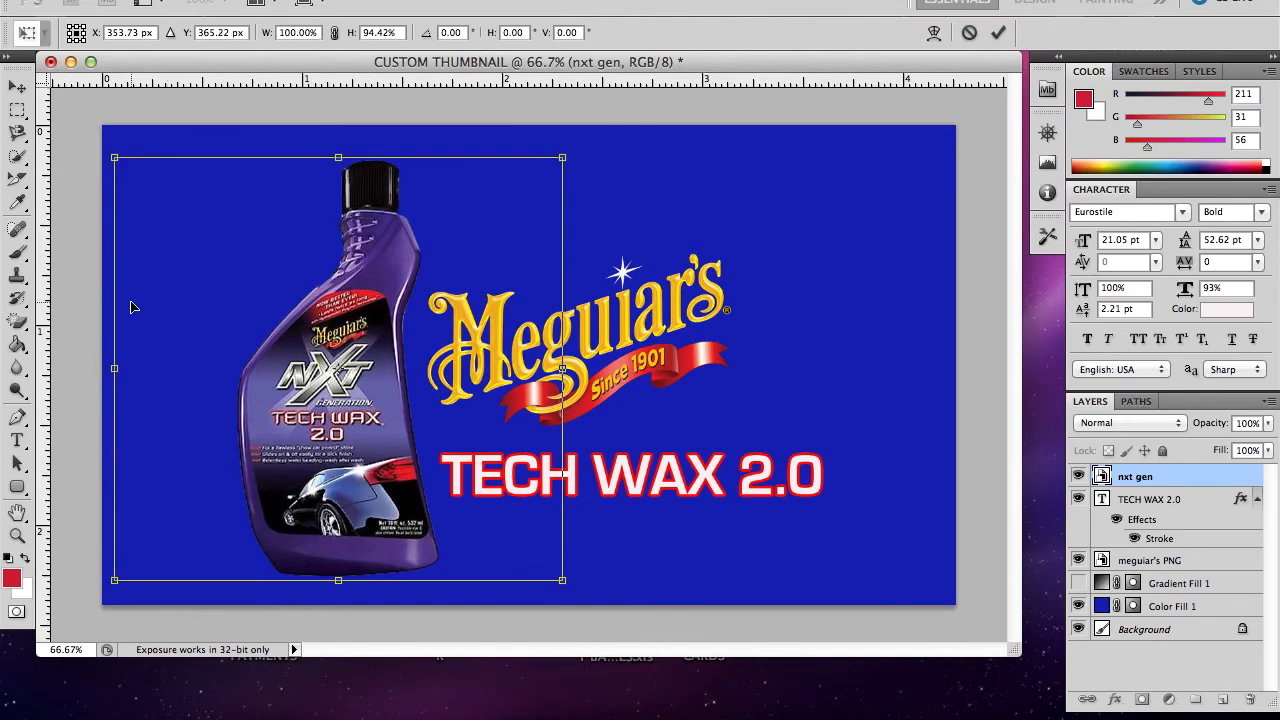
{"action": "left_click", "coordinate": [17, 87]}
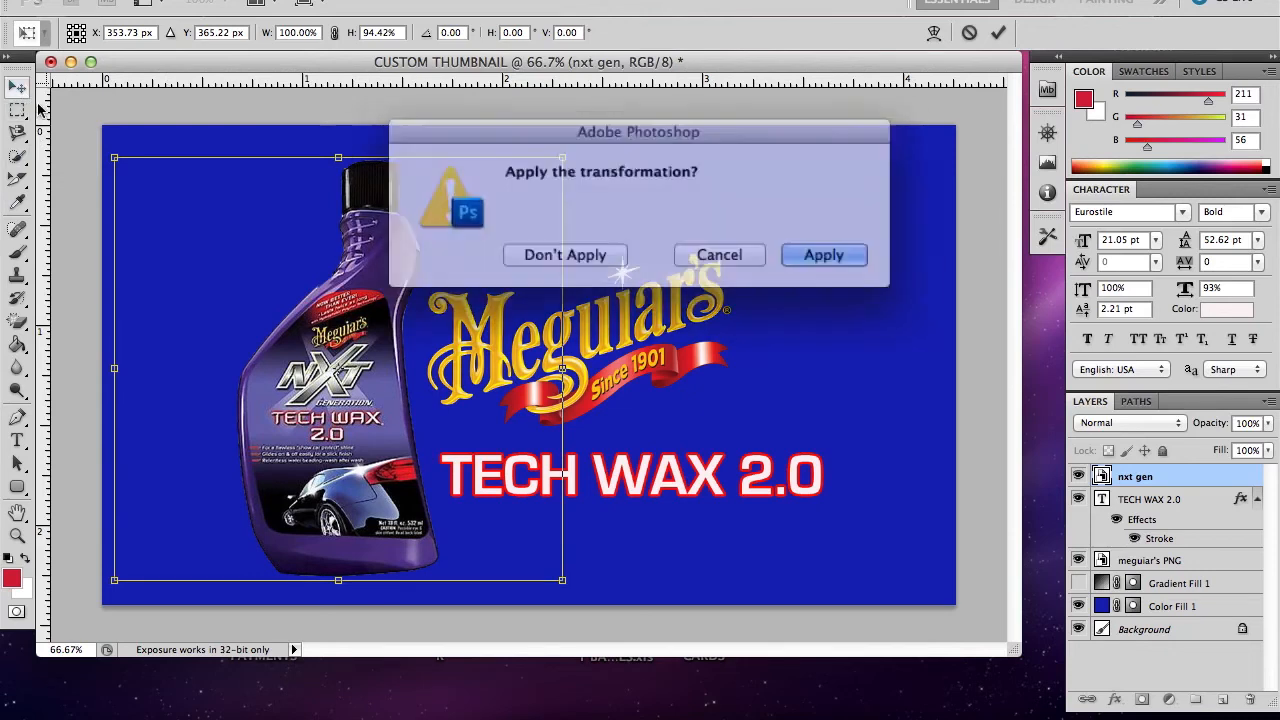
{"action": "left_click", "coordinate": [814, 254]}
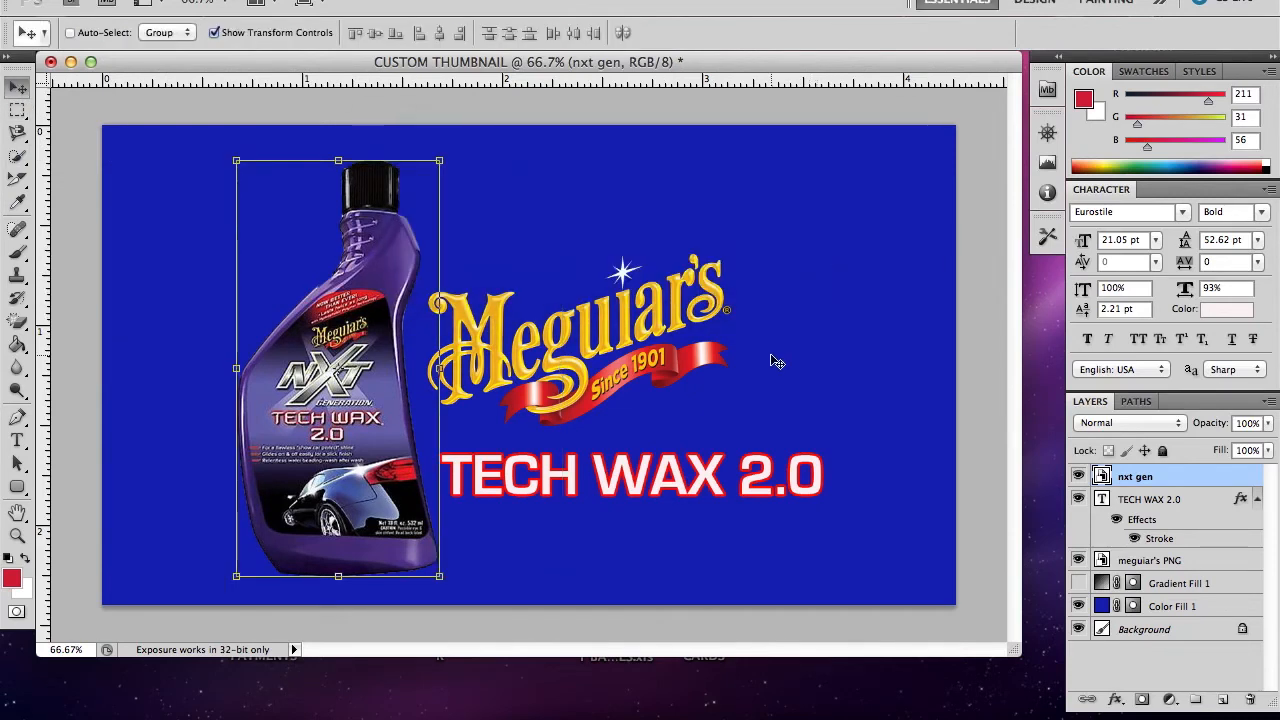
Change the Color Fill 1 layer's color to dark navy #03083e
{"action": "left_click", "coordinate": [17, 440]}
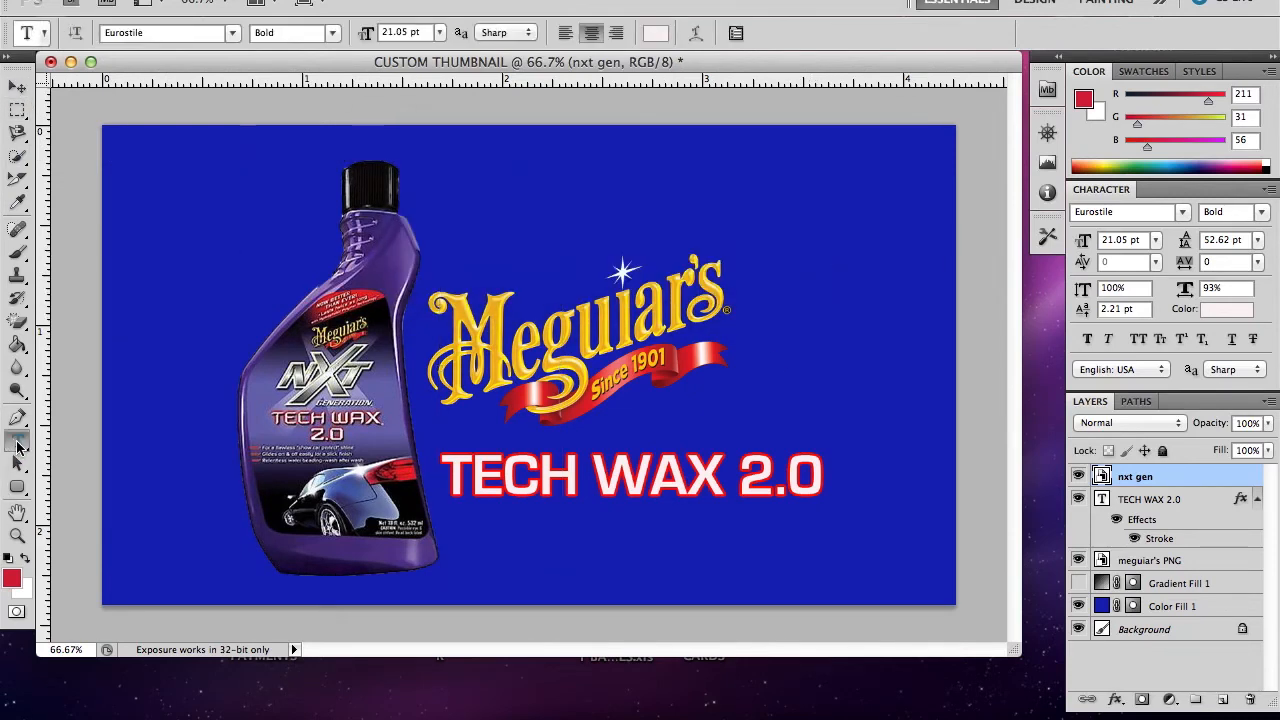
{"action": "left_click", "coordinate": [1102, 608]}
{"action": "double_click", "coordinate": [1102, 608]}
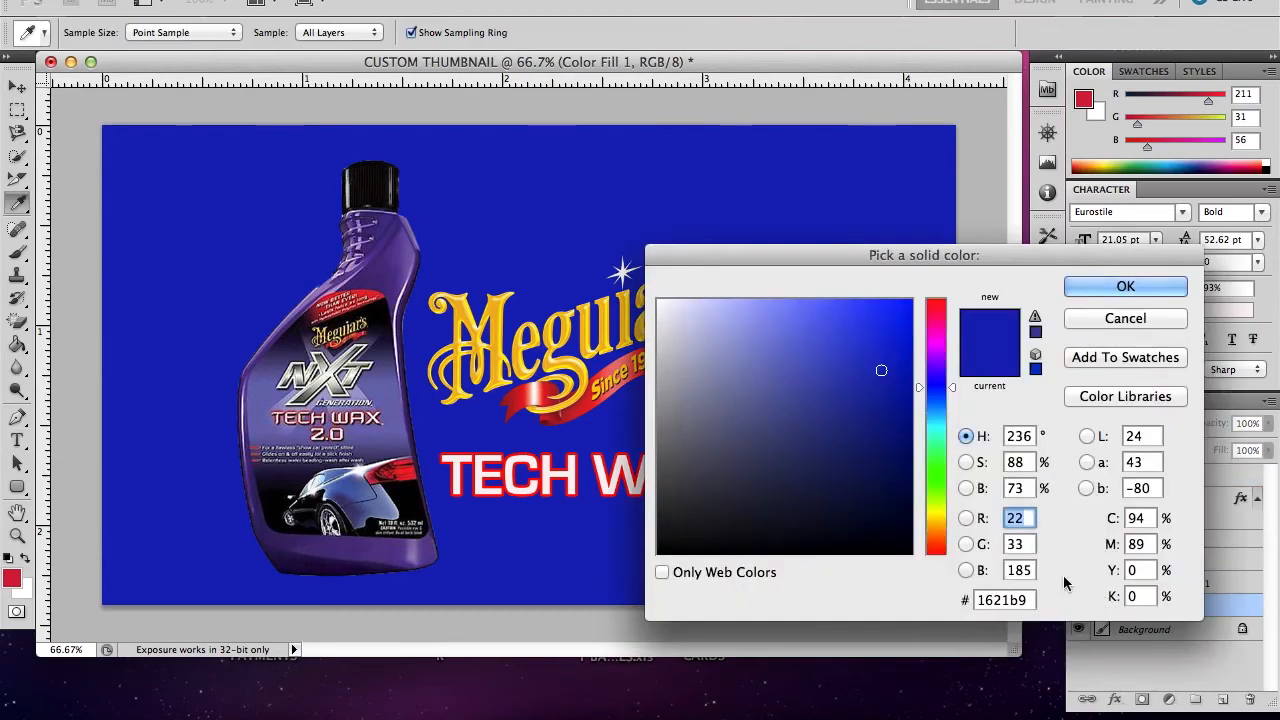
{"action": "left_click", "coordinate": [898, 492]}
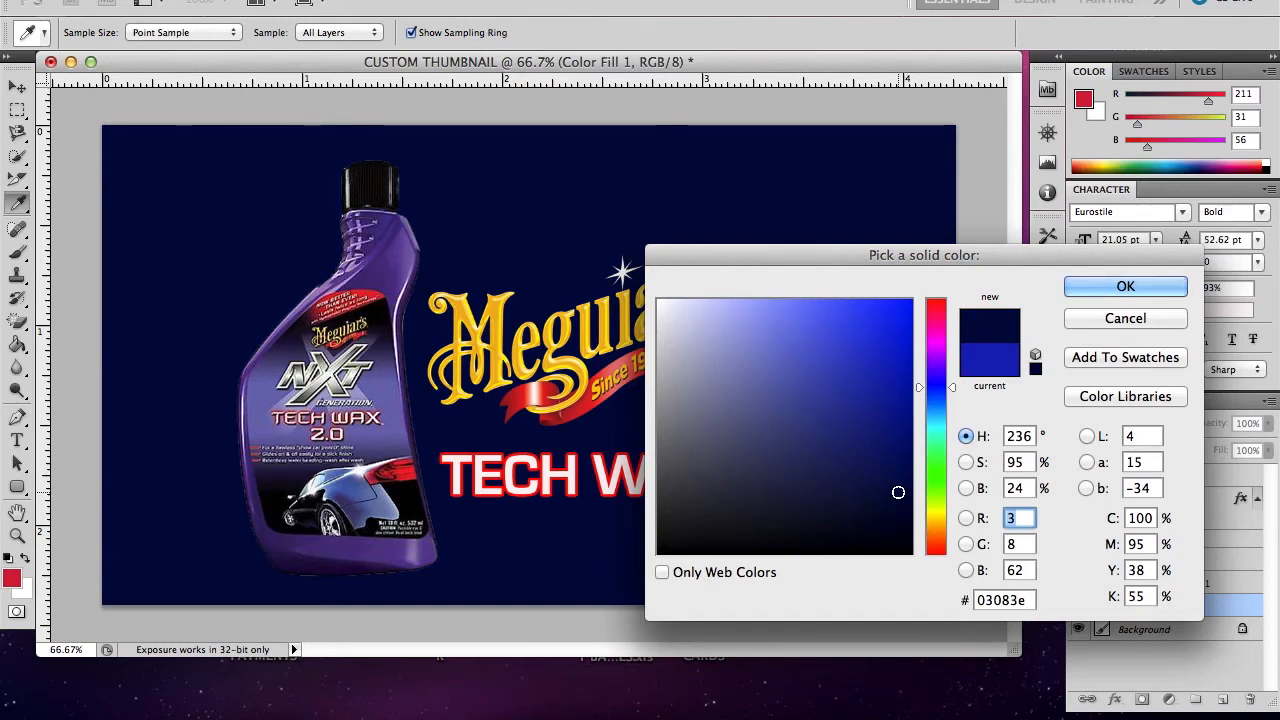
{"action": "left_click", "coordinate": [1108, 288]}
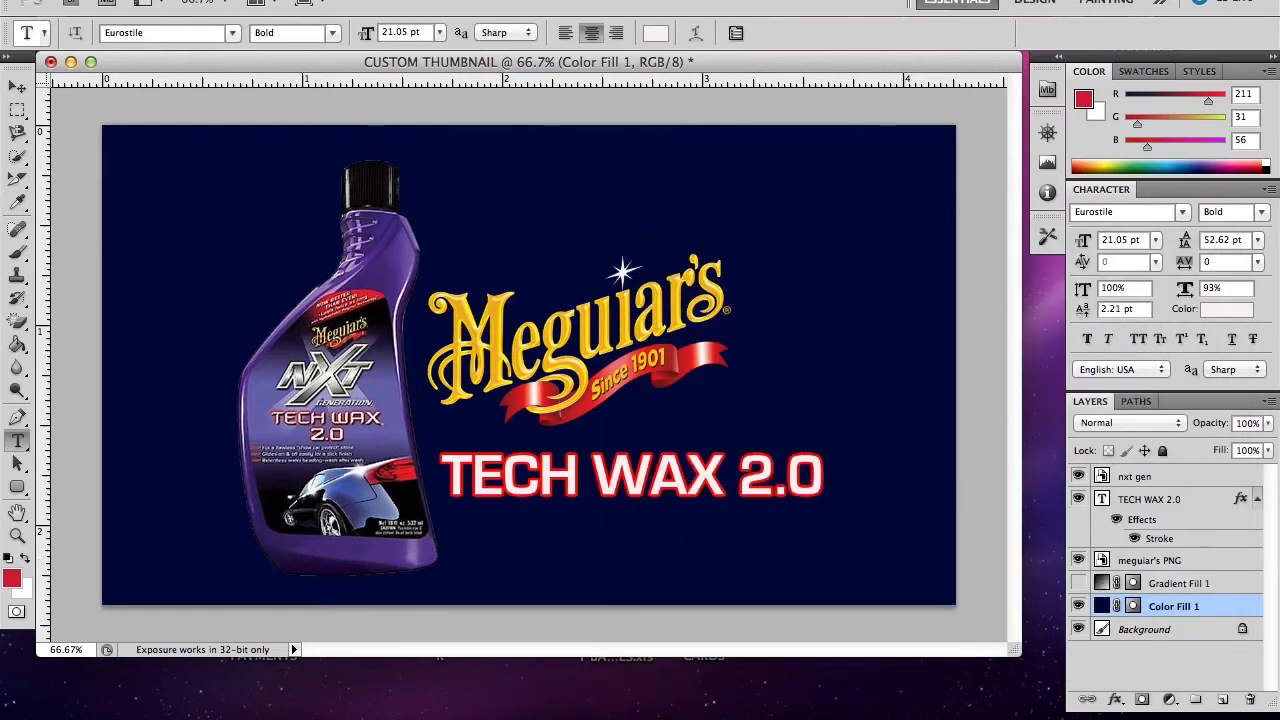
Save the layered document to the Desktop as CUSTOM THUMBNAIL.psd in Photoshop format with Maximize Compatibility on
{"action": "left_click", "coordinate": [160, 0]}
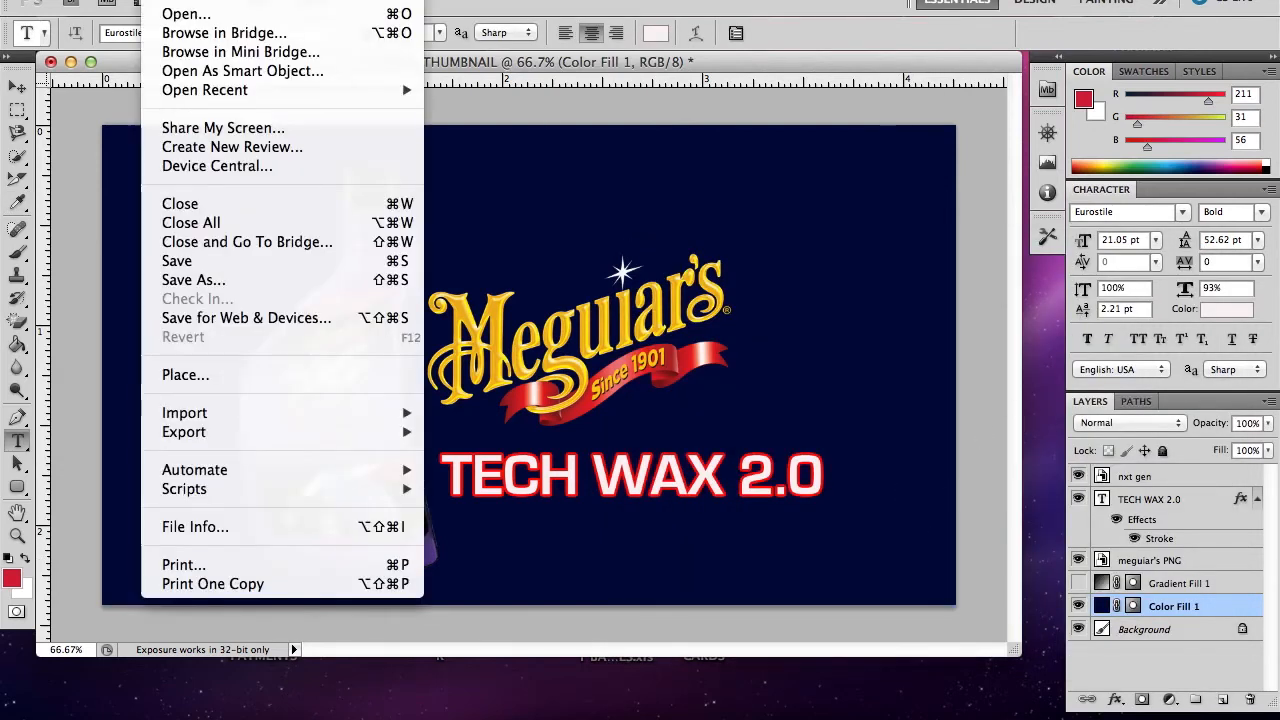
{"action": "left_click", "coordinate": [175, 262]}
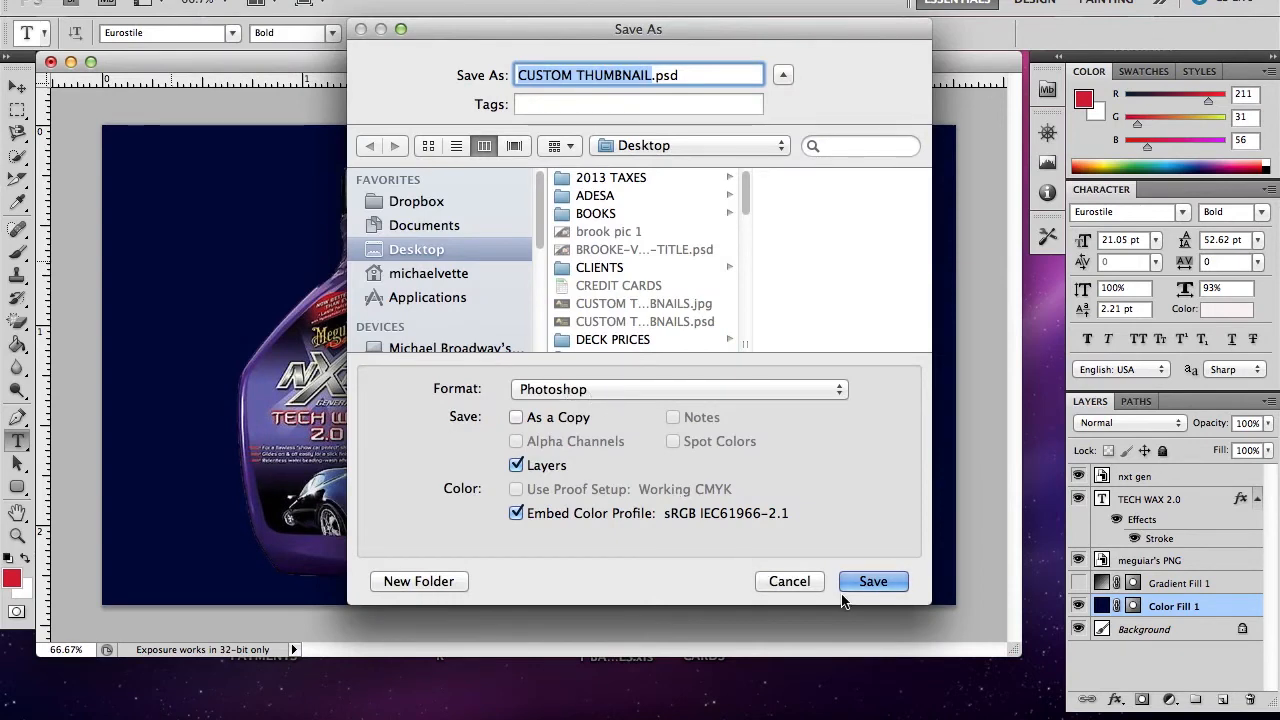
{"action": "left_click", "coordinate": [872, 582]}
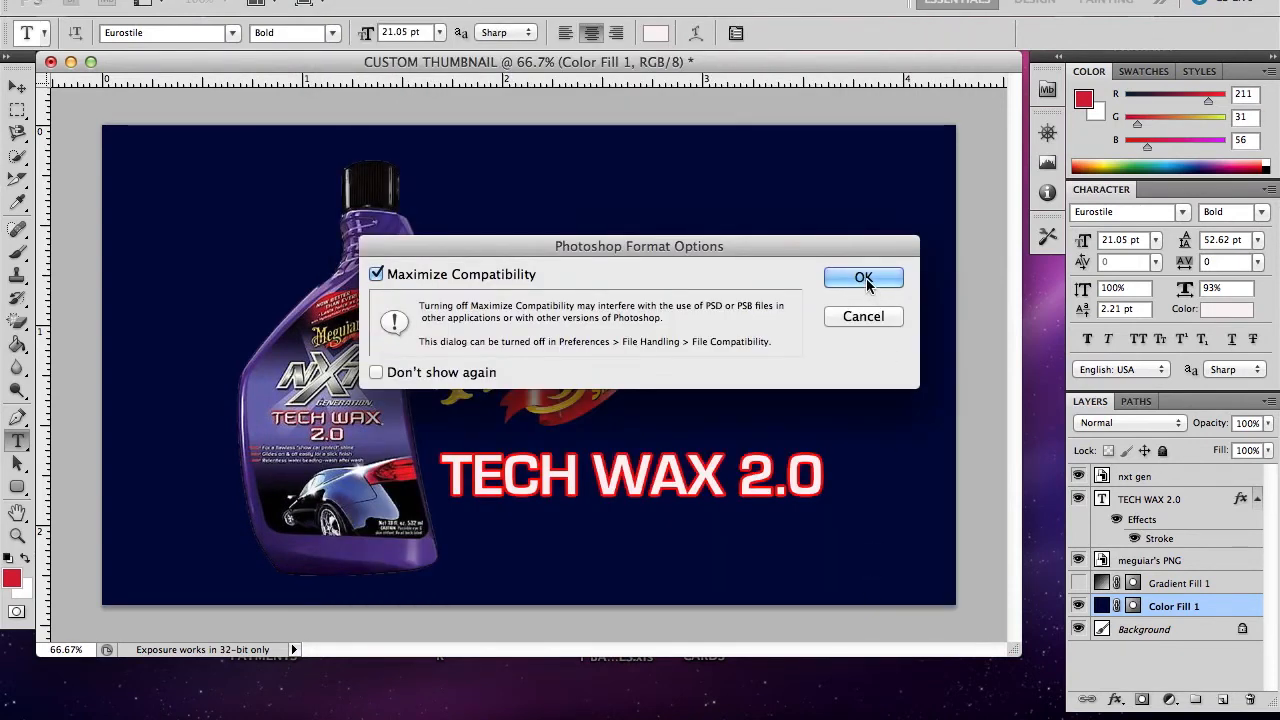
{"action": "left_click", "coordinate": [866, 280]}
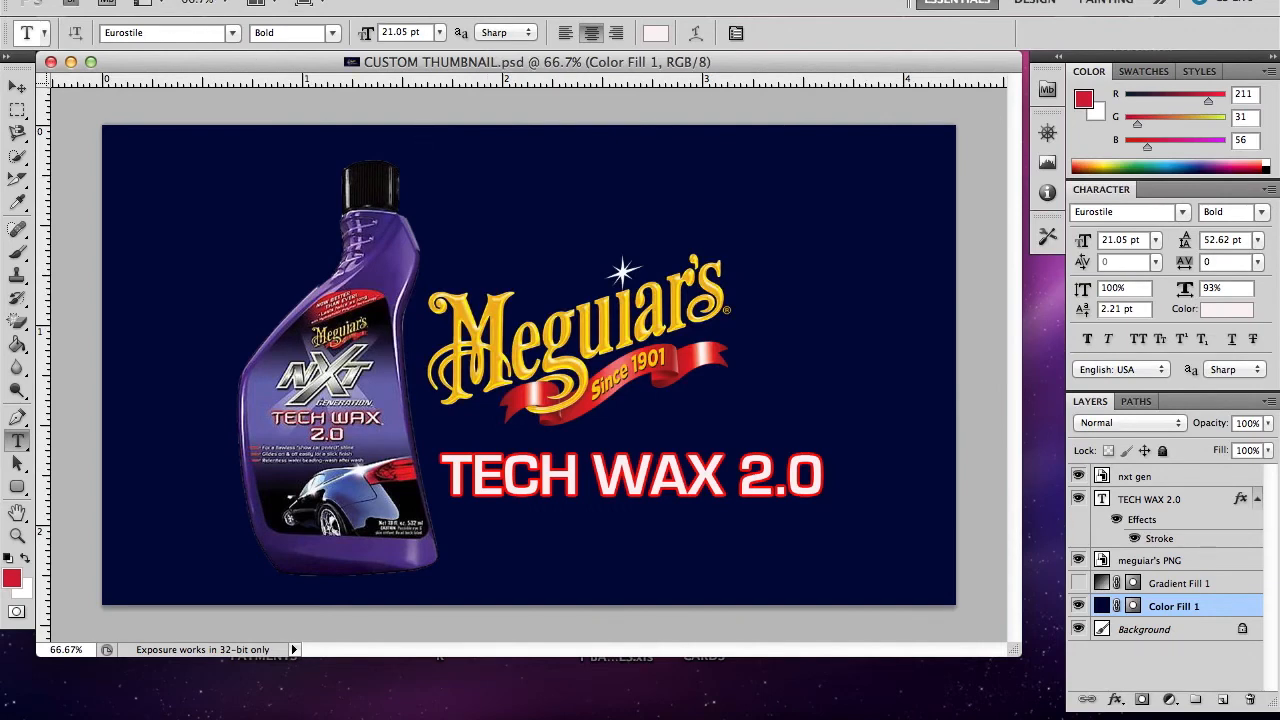
Save a JPEG copy to the Desktop as CUSTOM THUMBNAIL.jpg with Maximum quality 12 and Baseline ("Standard") format
{"action": "left_click", "coordinate": [190, 1]}
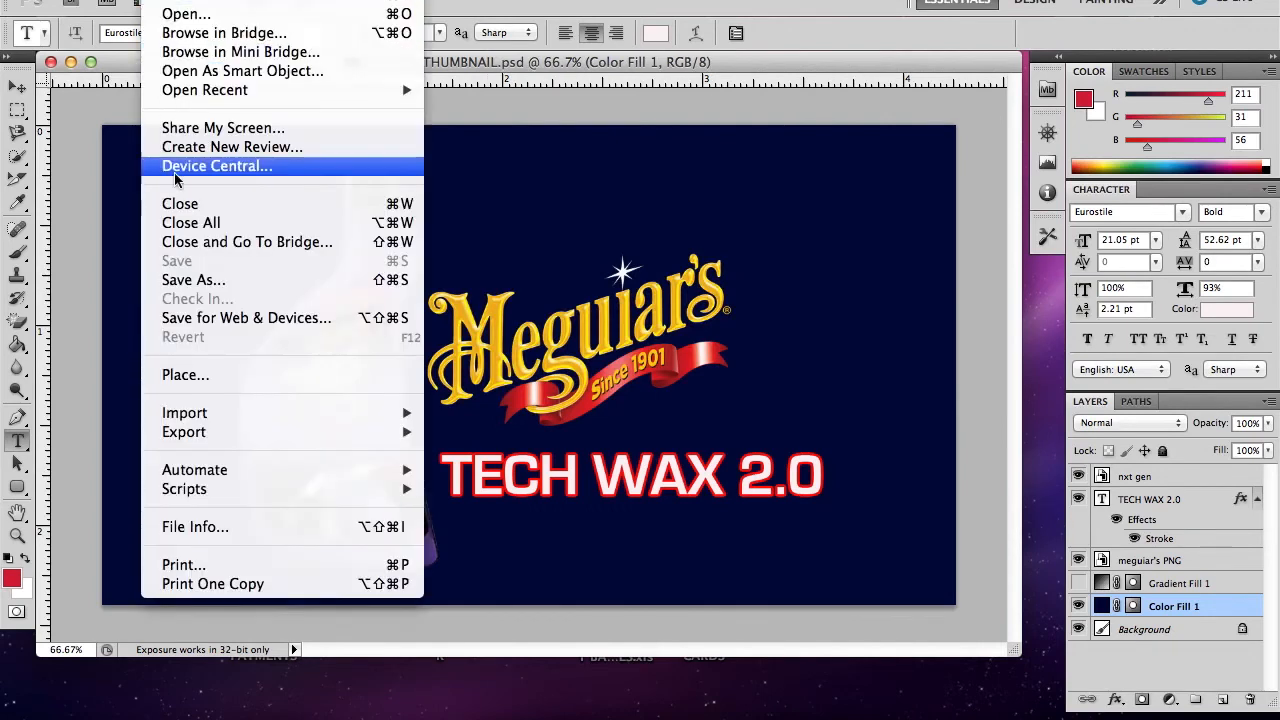
{"action": "left_click", "coordinate": [195, 283]}
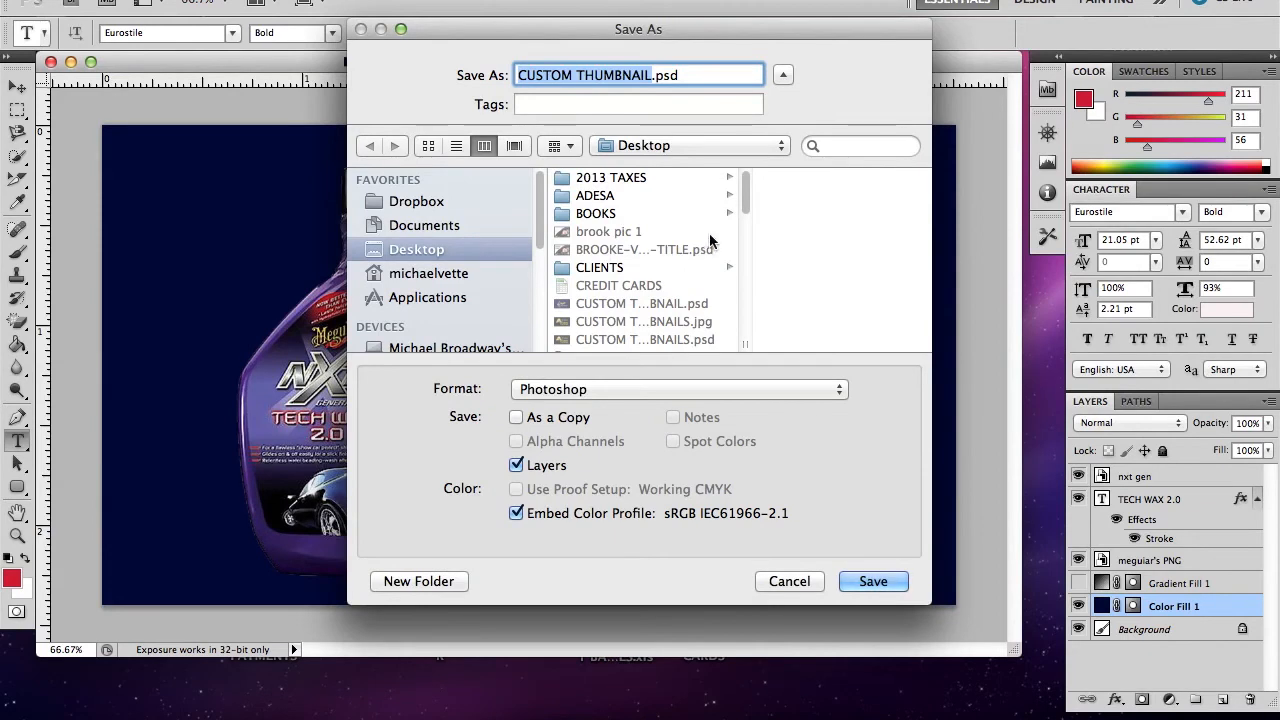
{"action": "left_click", "coordinate": [828, 389]}
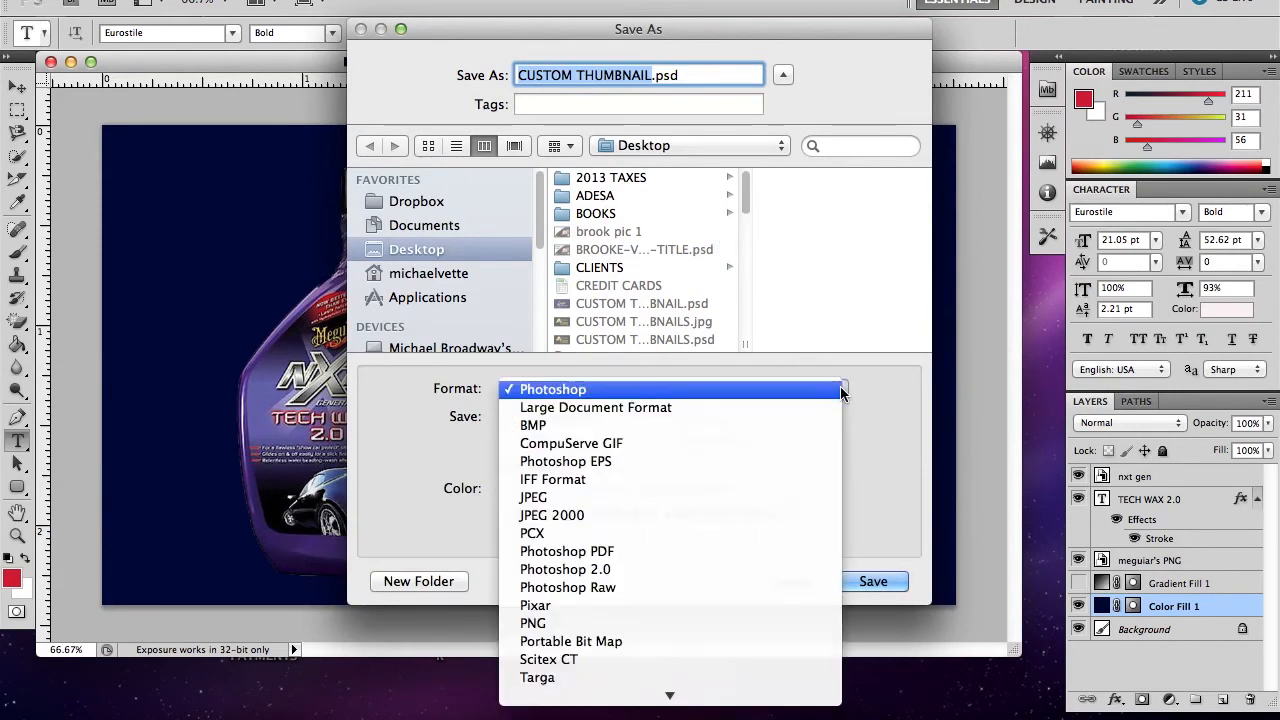
{"action": "left_click", "coordinate": [621, 500]}
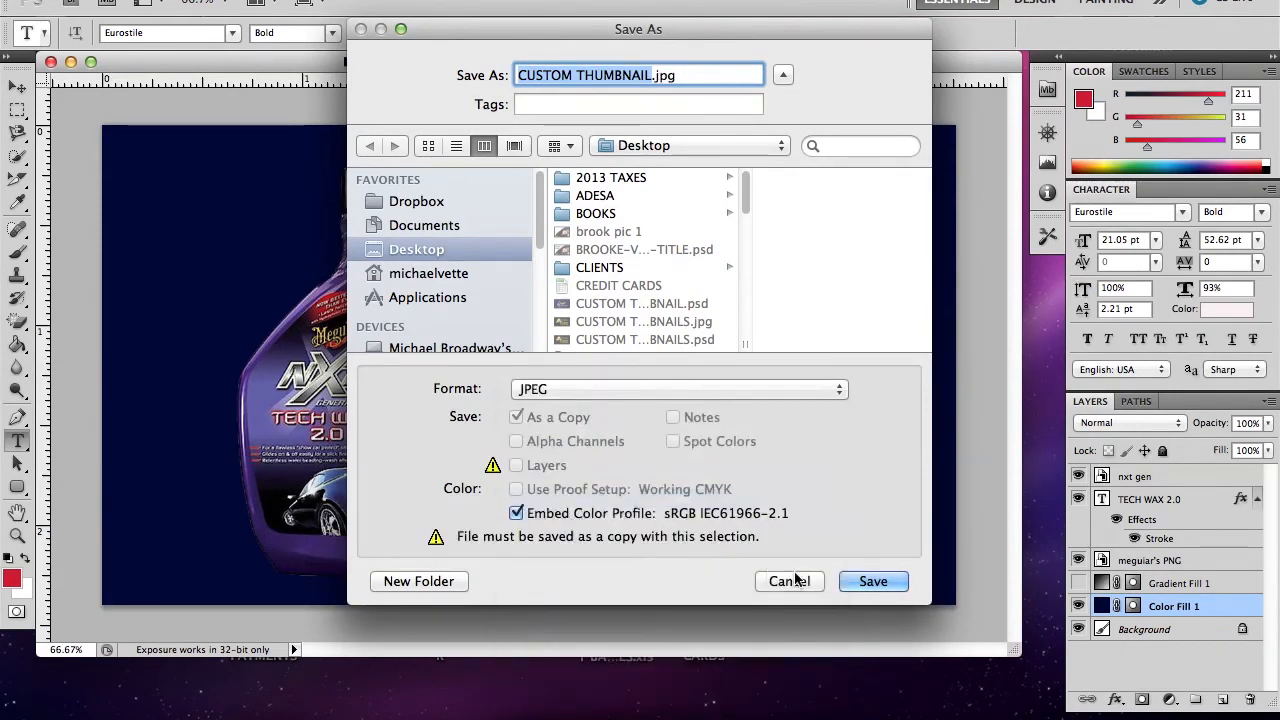
{"action": "left_click", "coordinate": [868, 582]}
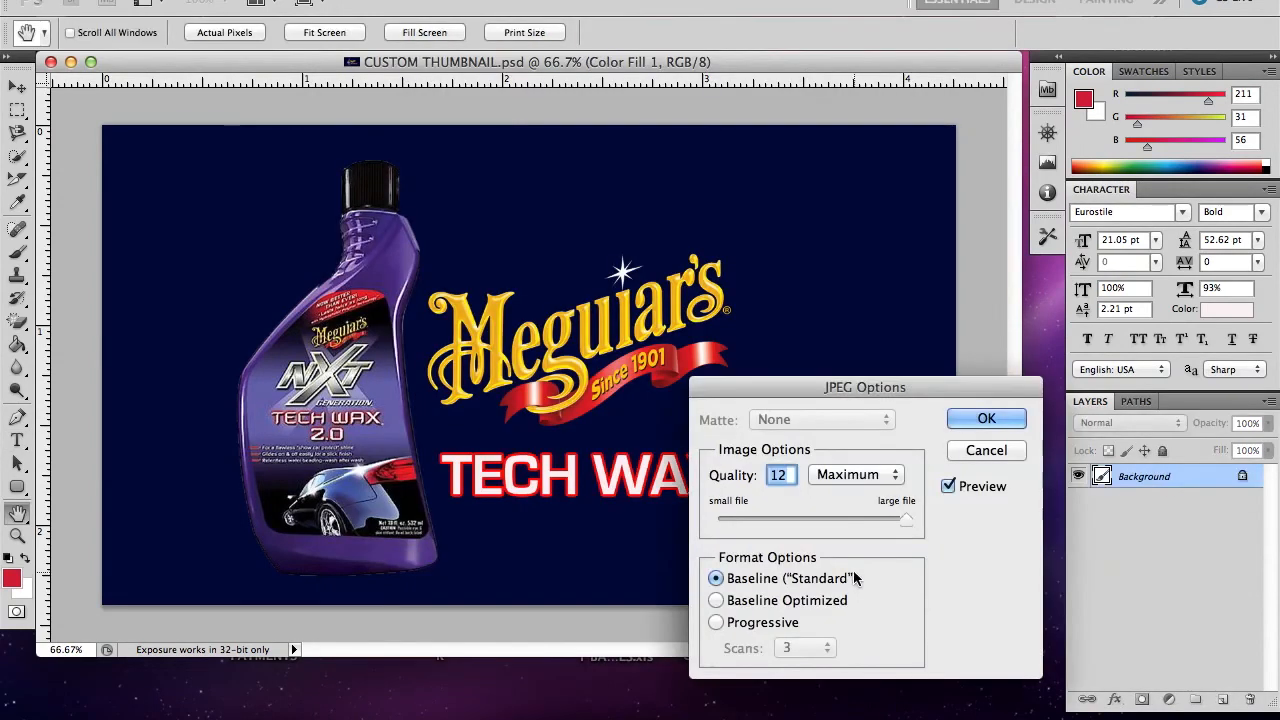
{"action": "left_click", "coordinate": [966, 425]}
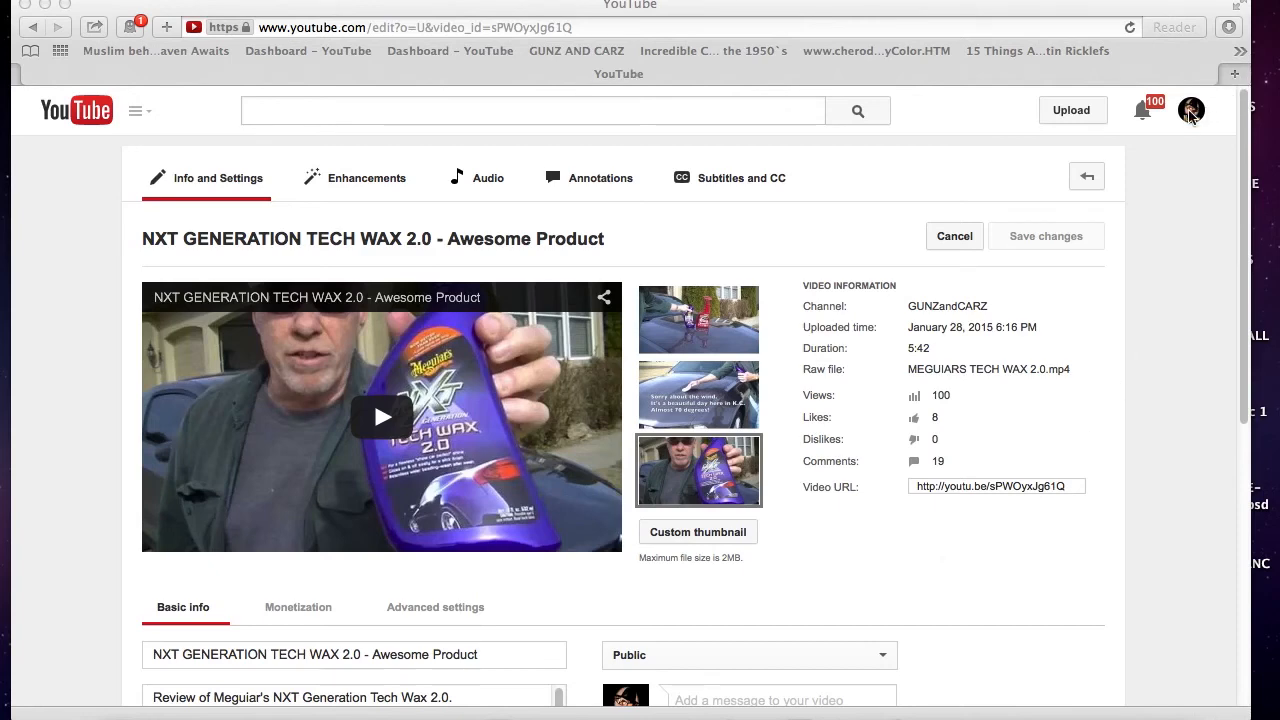
Switch to YouTube and open the video "NXT GENERATION TECH WAX 2.0 - Awesome Product" for editing from Creator Studio's Video Manager
{"action": "left_click", "coordinate": [1190, 116]}
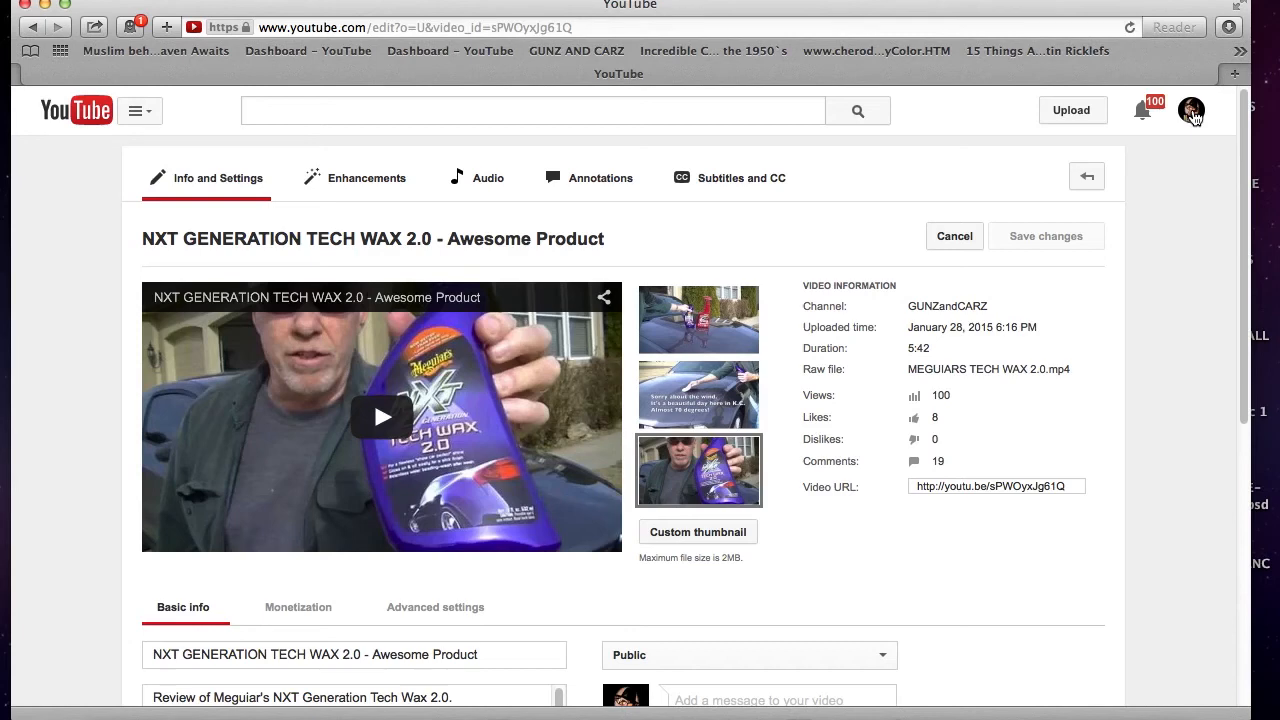
{"action": "left_click", "coordinate": [1192, 114]}
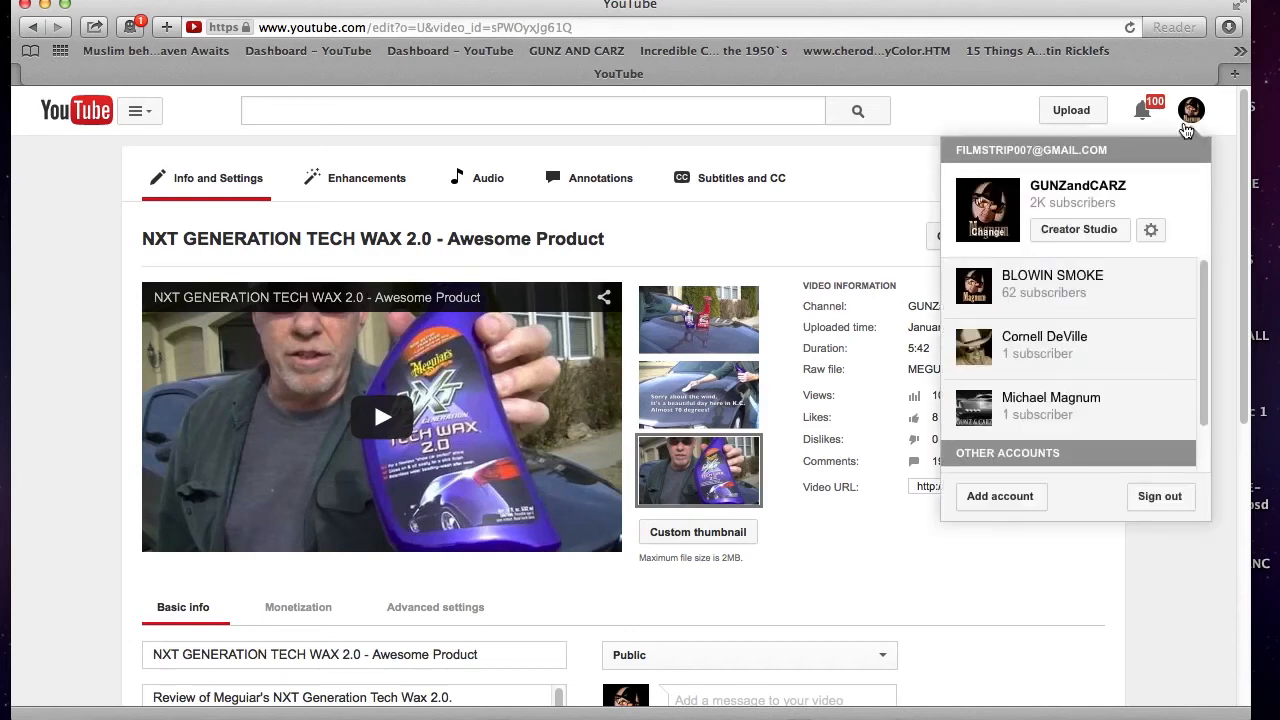
{"action": "left_click", "coordinate": [1090, 232]}
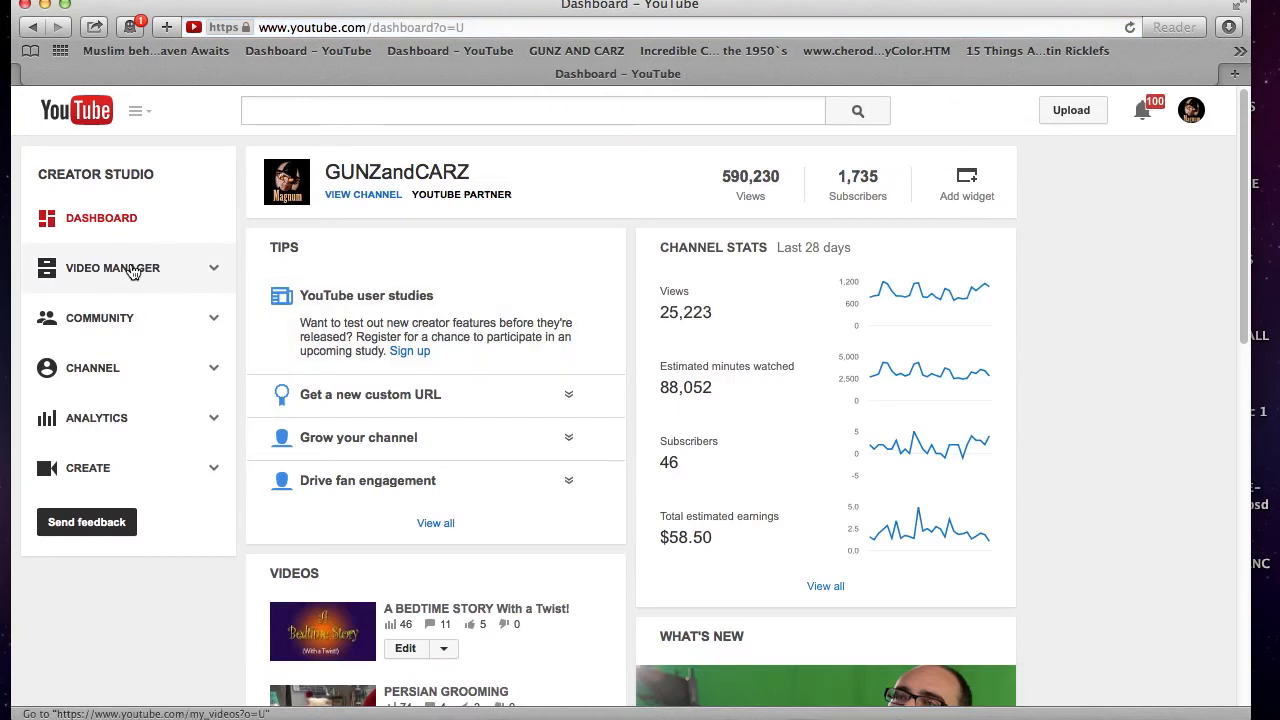
{"action": "left_click", "coordinate": [113, 268]}
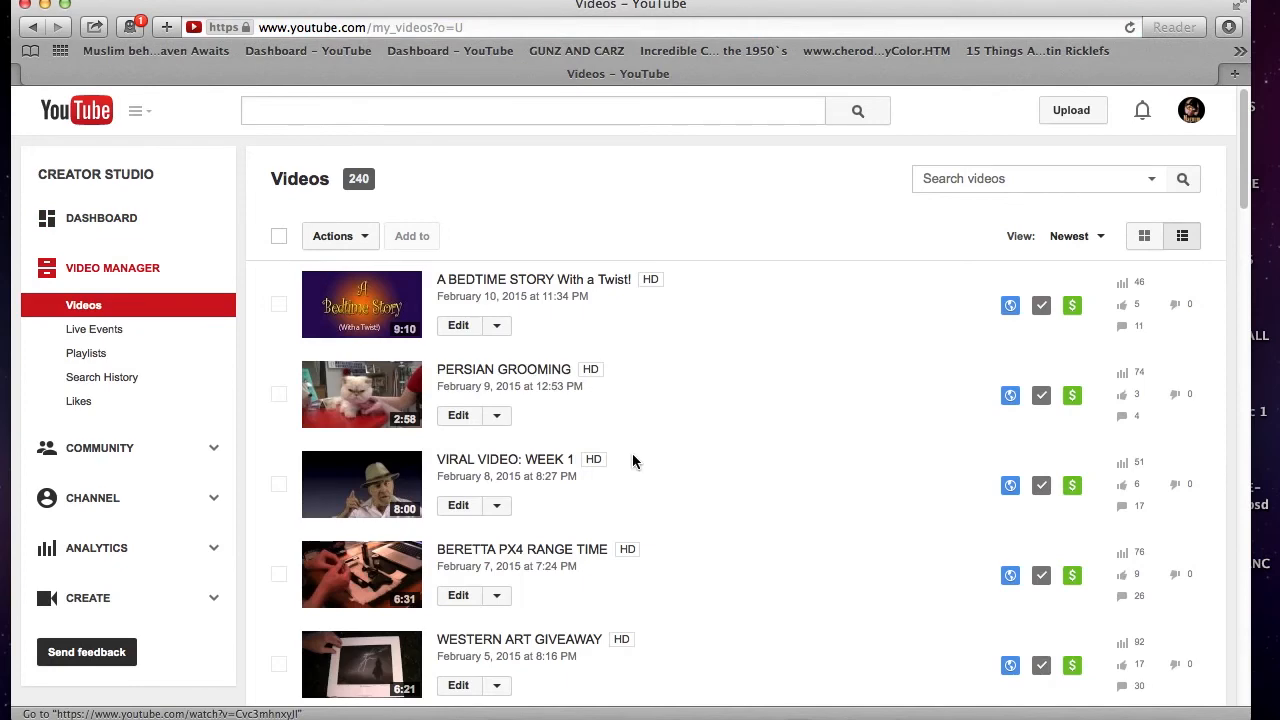
{"action": "scroll", "coordinate": [632, 455], "scroll_direction": "down", "scroll_amount": 10}
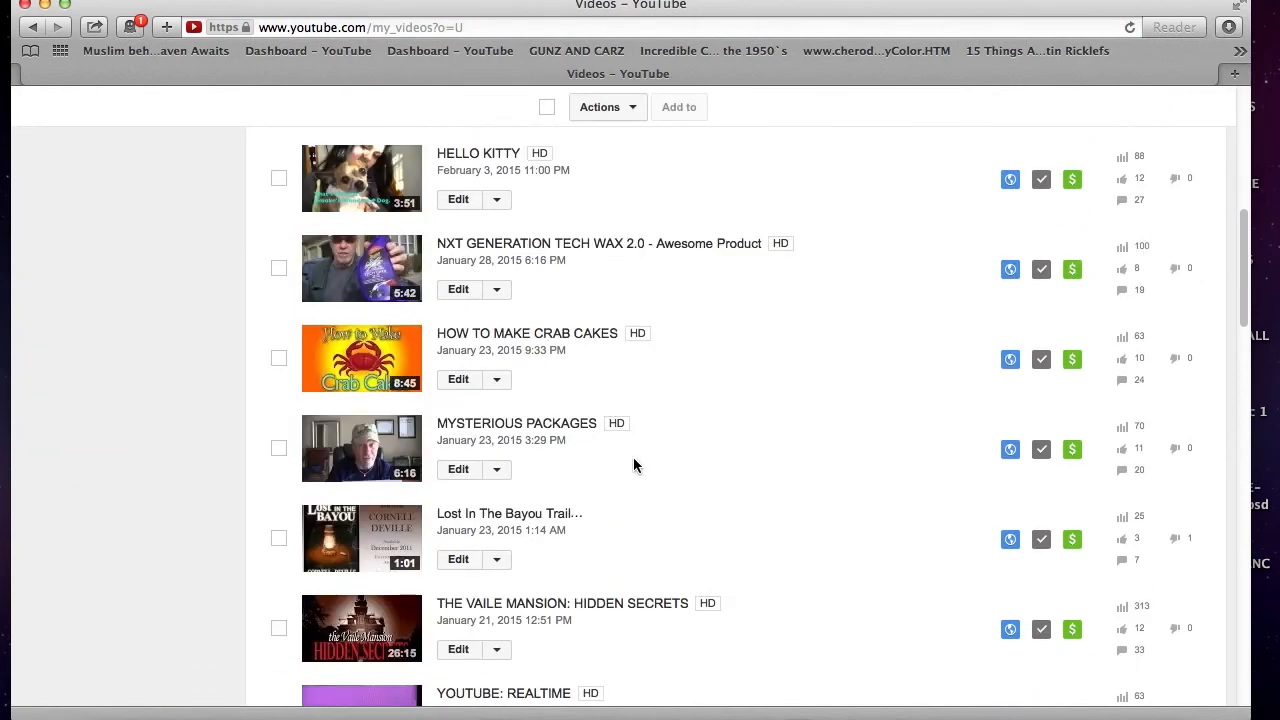
{"action": "scroll", "coordinate": [625, 455], "scroll_direction": "up", "scroll_amount": 1}
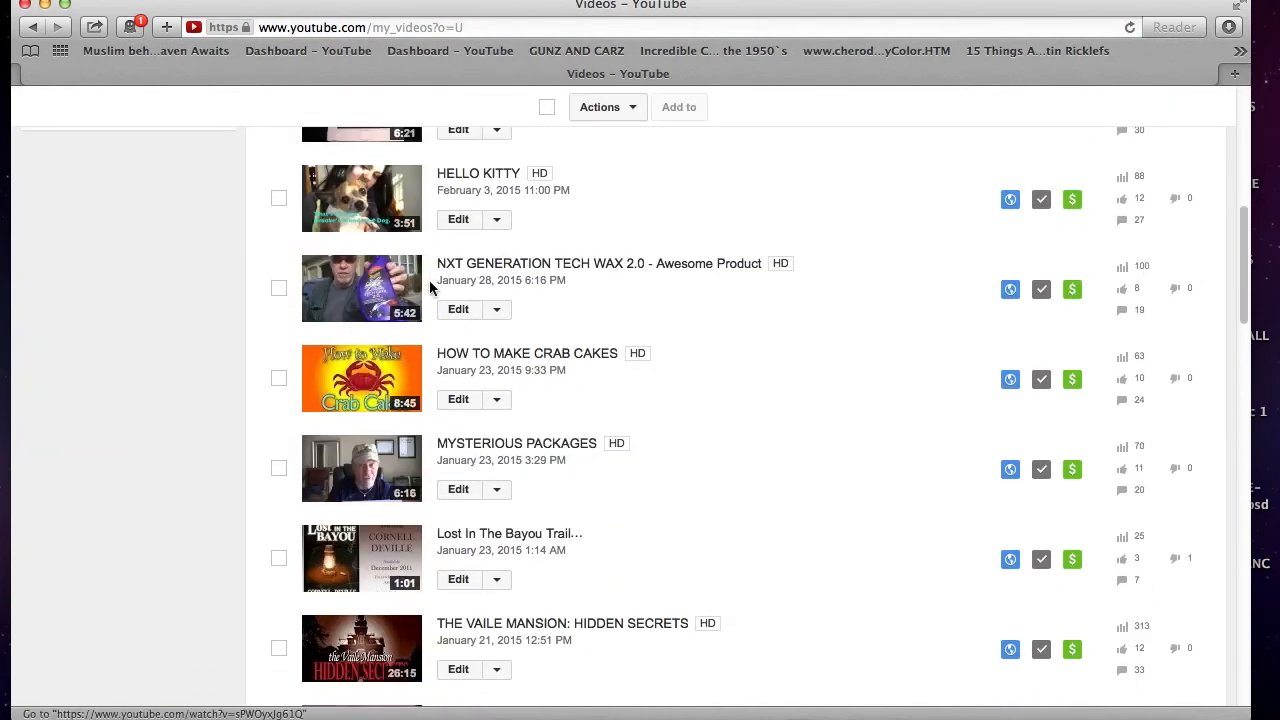
{"action": "left_click", "coordinate": [455, 316]}
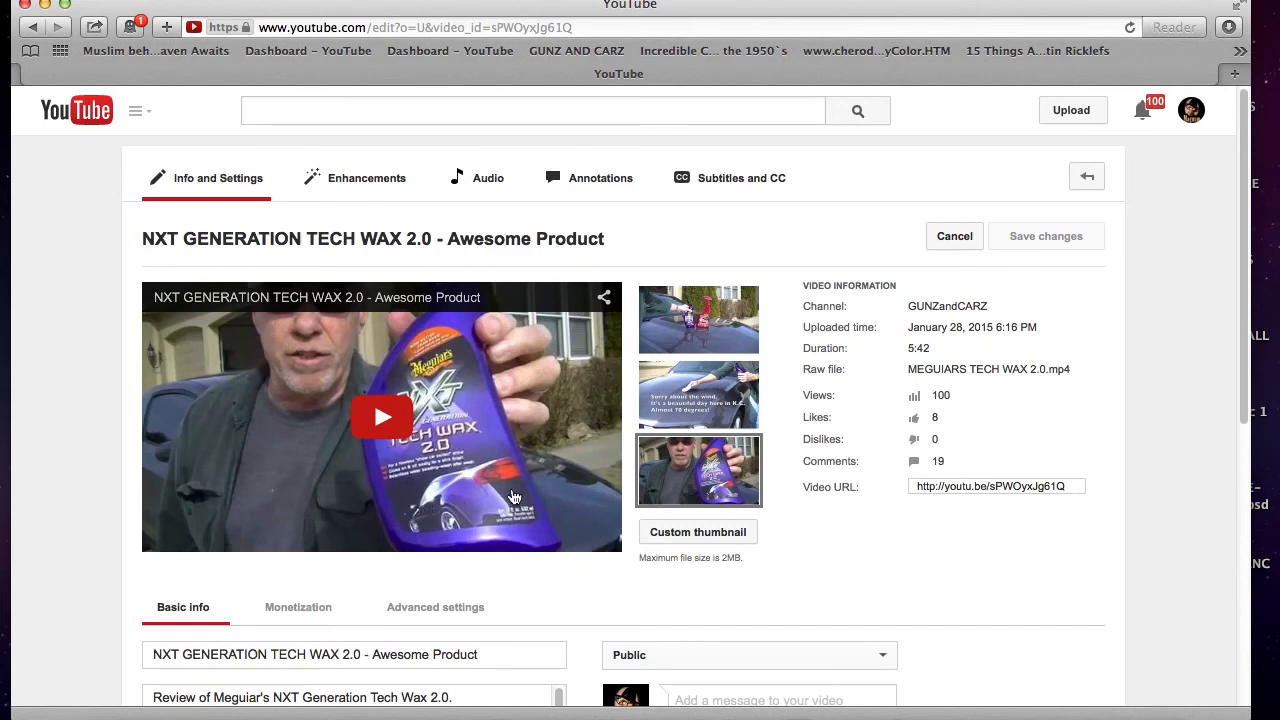
Upload CUSTOM THUMBNAIL.jpg from the Desktop as the video's custom thumbnail and save the changes
{"action": "mouse_move", "coordinate": [660, 406]}
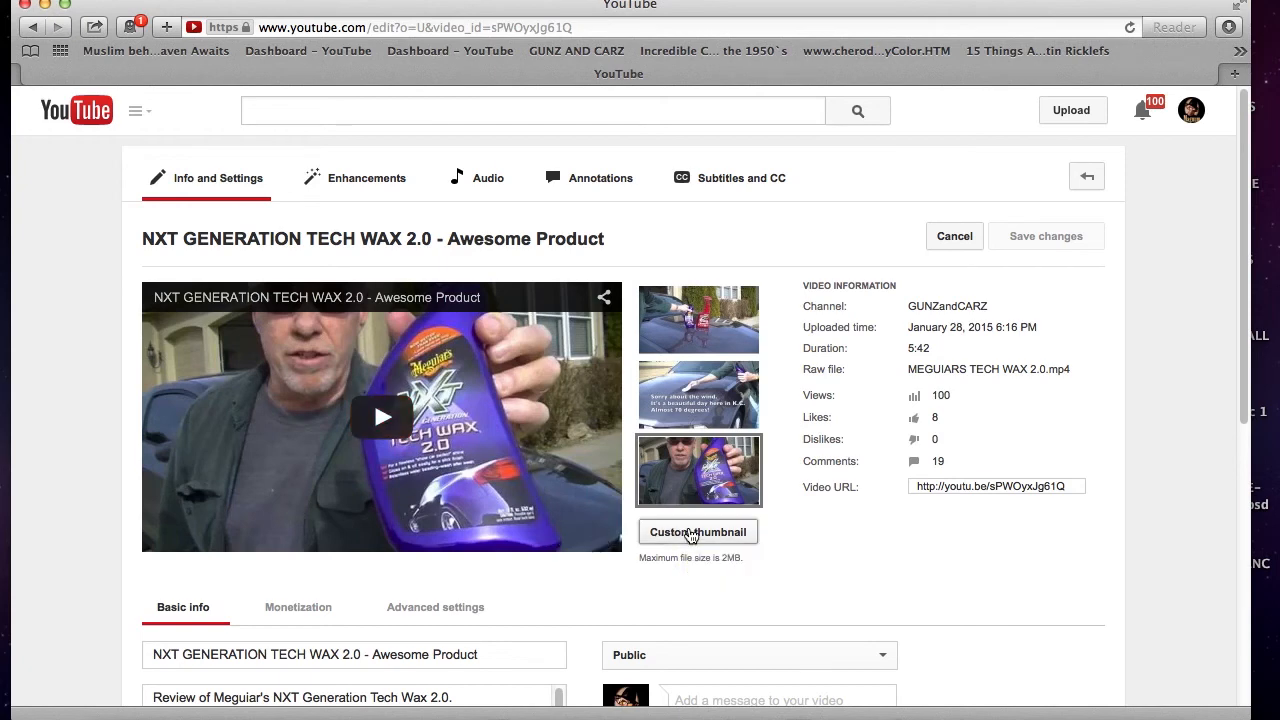
{"action": "left_click", "coordinate": [690, 536]}
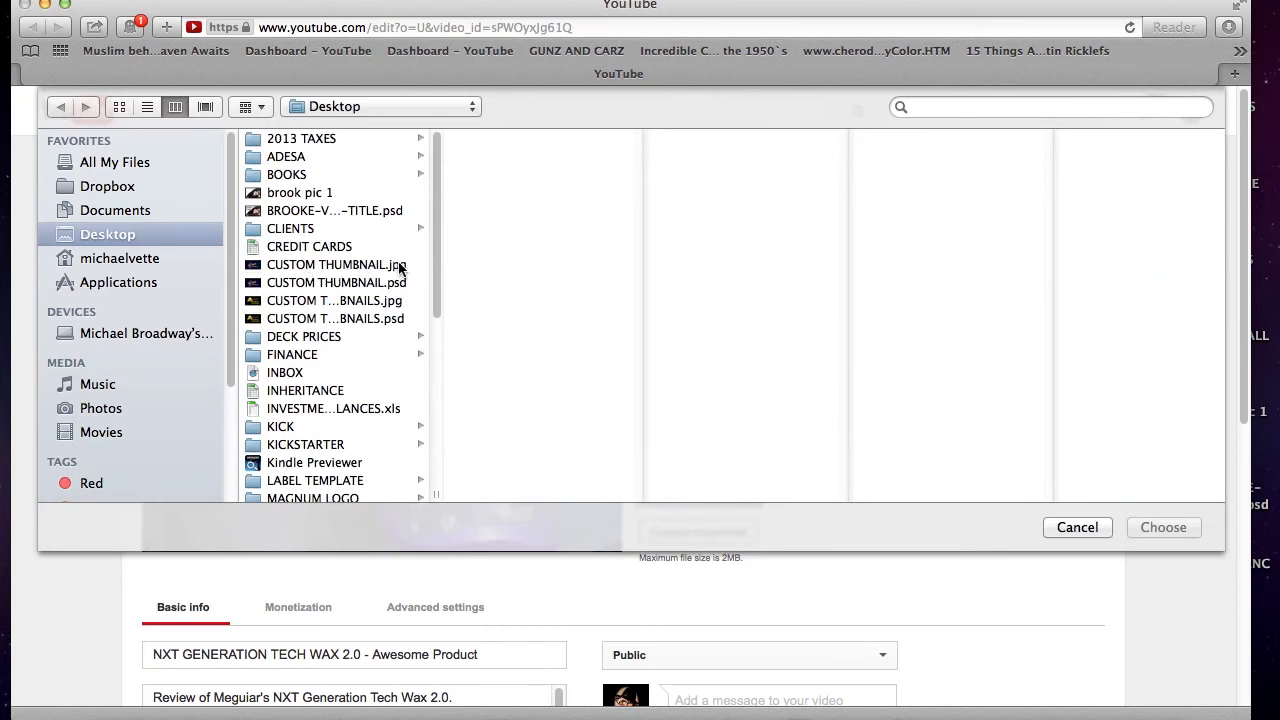
{"action": "left_click", "coordinate": [350, 266]}
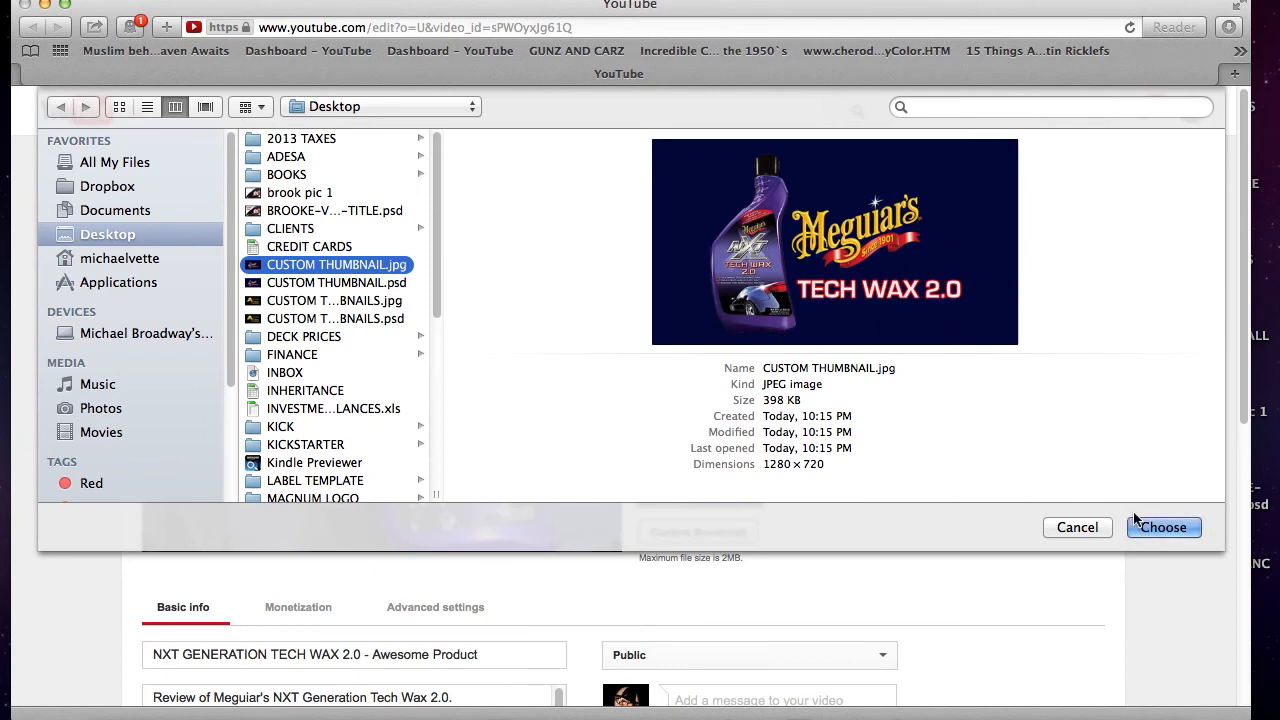
{"action": "left_click", "coordinate": [1162, 527]}
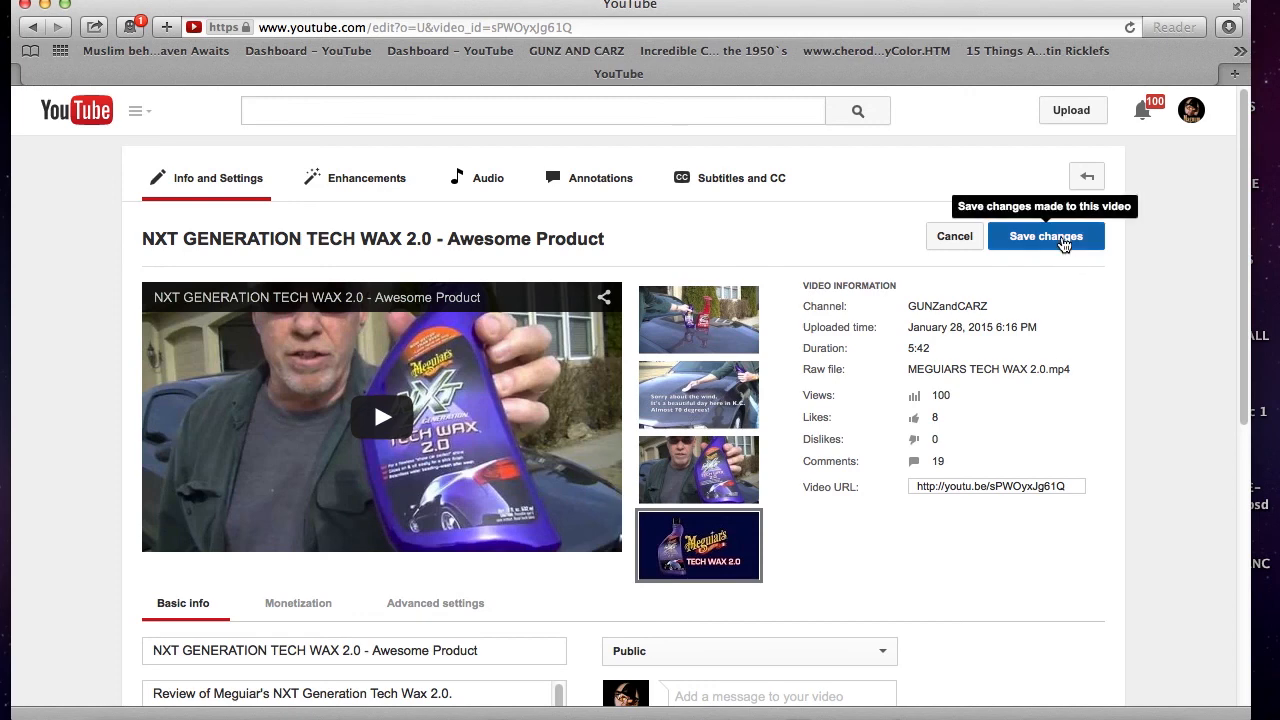
{"action": "left_click", "coordinate": [1062, 238]}
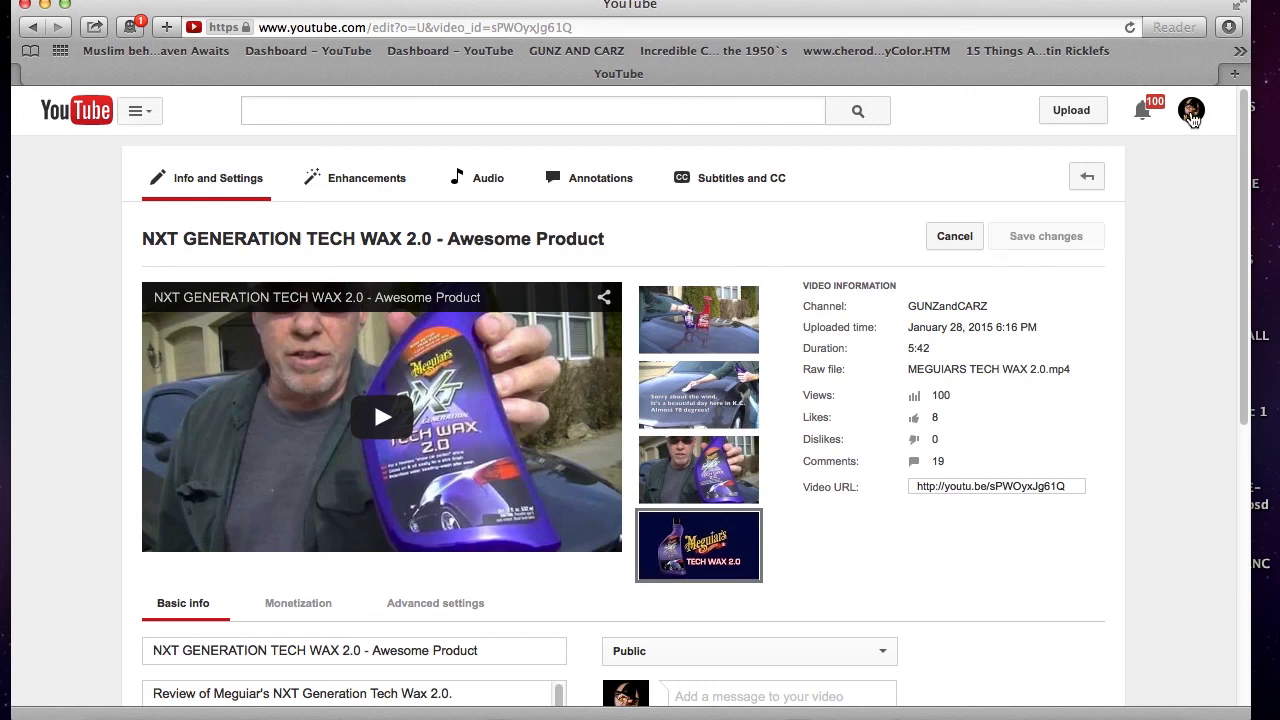
Return to Creator Studio's Video Manager and examine an enlarged view of the NXT GENERATION TECH WAX 2.0 video's thumbnail in the list
{"action": "left_click", "coordinate": [1191, 110]}
{"action": "left_click", "coordinate": [1085, 229]}
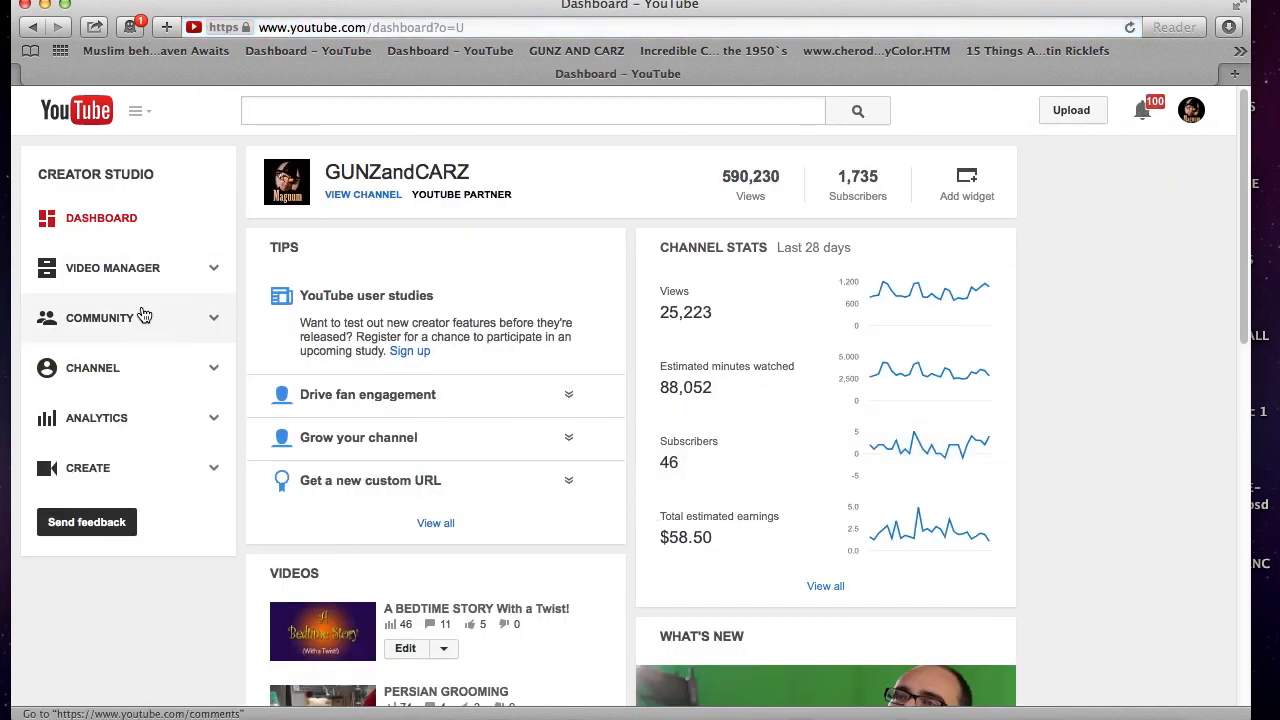
{"action": "left_click", "coordinate": [155, 283]}
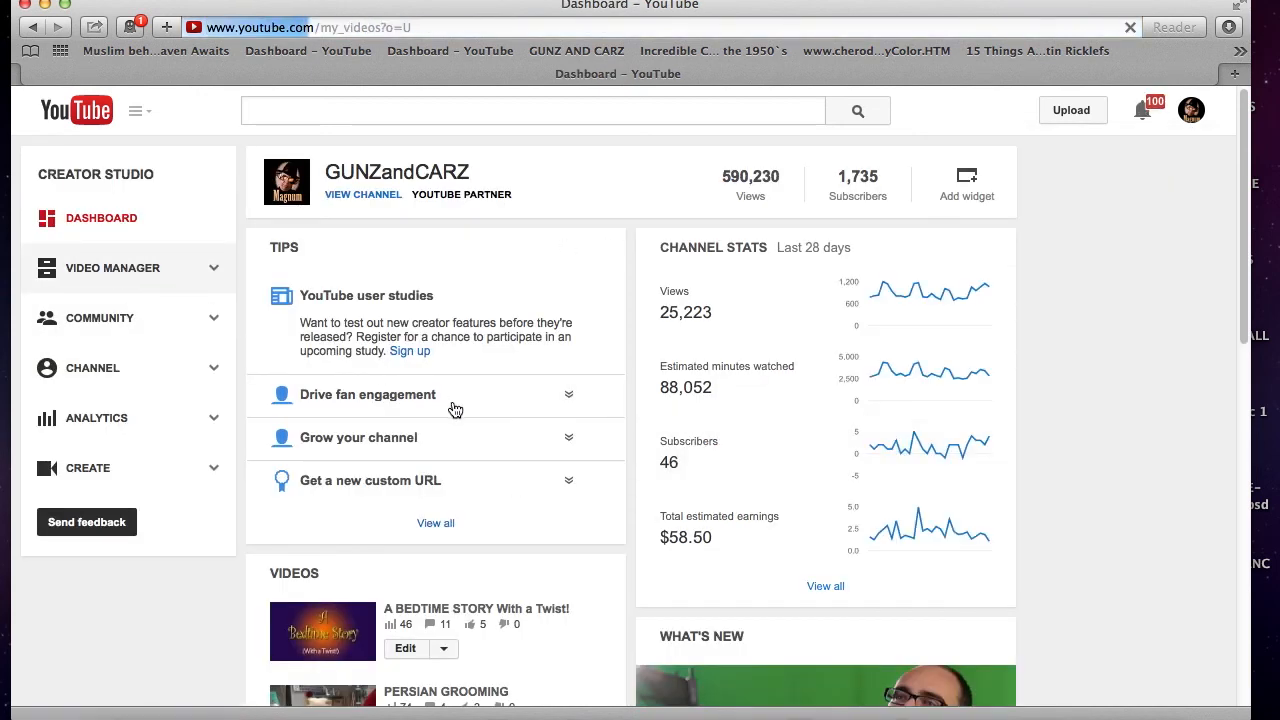
{"action": "scroll", "coordinate": [516, 424], "scroll_direction": "down", "scroll_amount": 5}
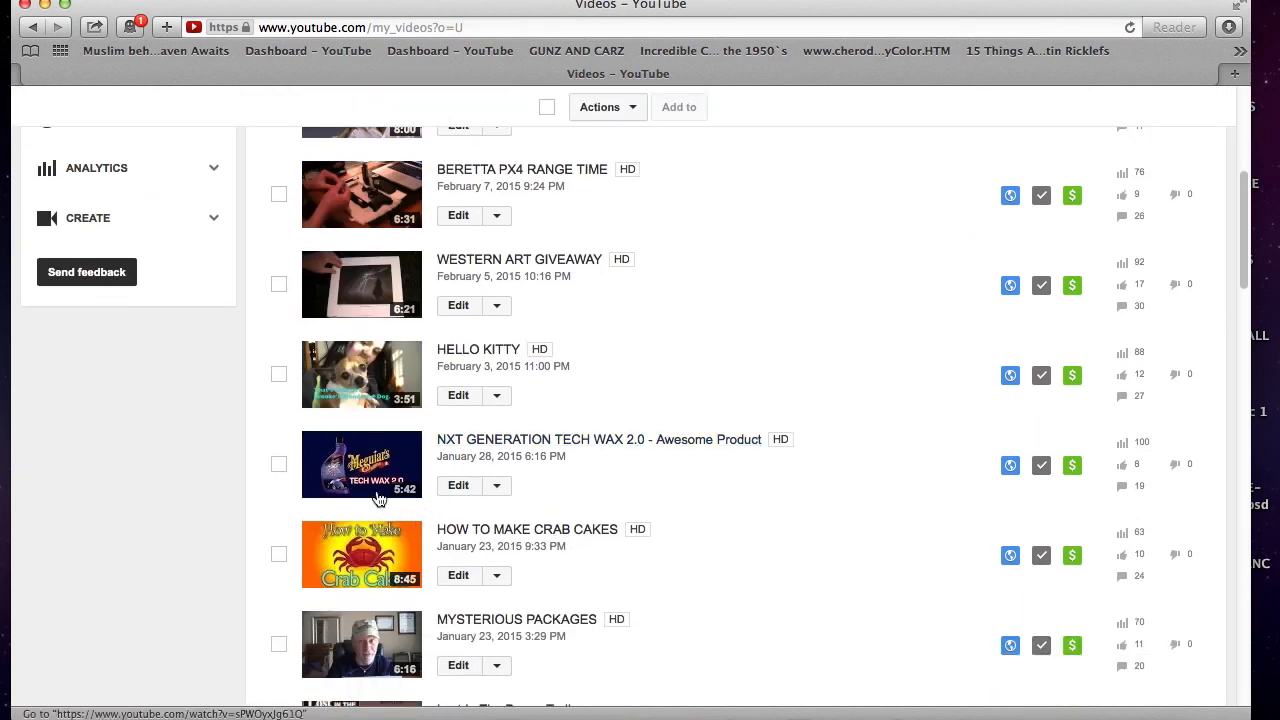
{"action": "scroll", "coordinate": [378, 498], "scroll_direction": "down", "scroll_amount": 2}
{"action": "key", "text": "super+equal"}
{"action": "key", "text": "super+equal"}
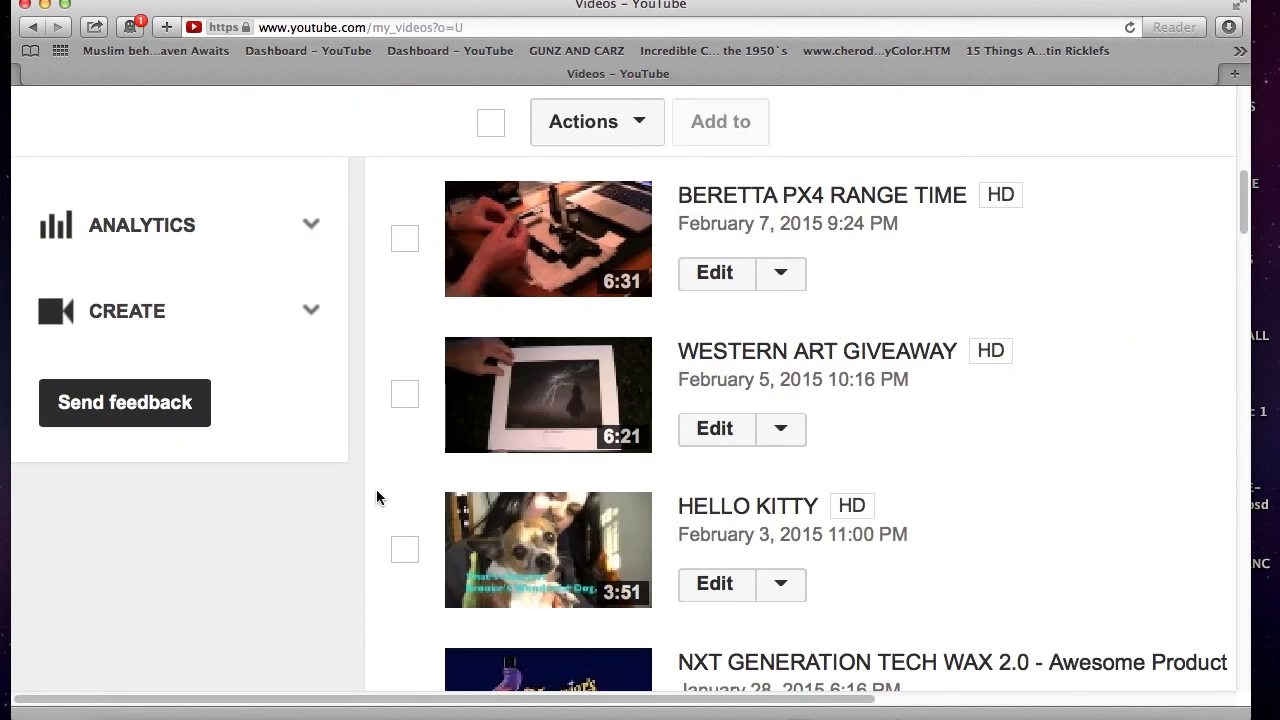
{"action": "scroll", "coordinate": [409, 386], "scroll_direction": "down", "scroll_amount": 5}
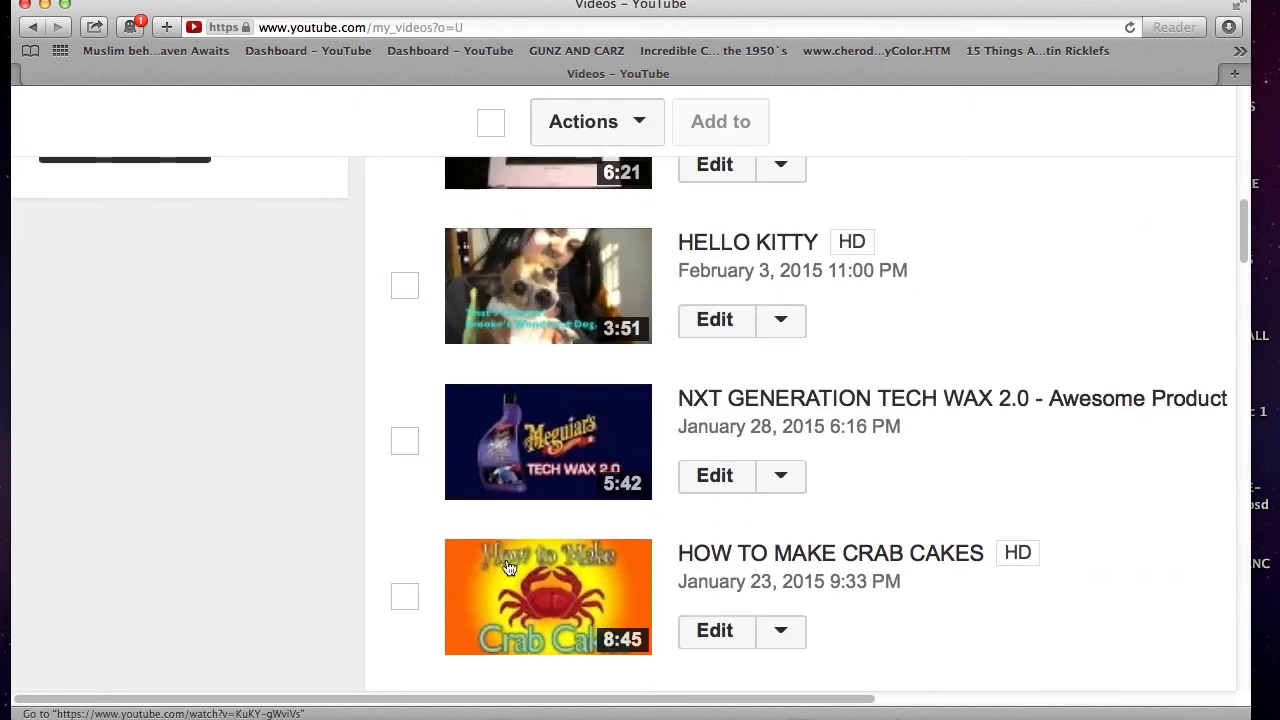